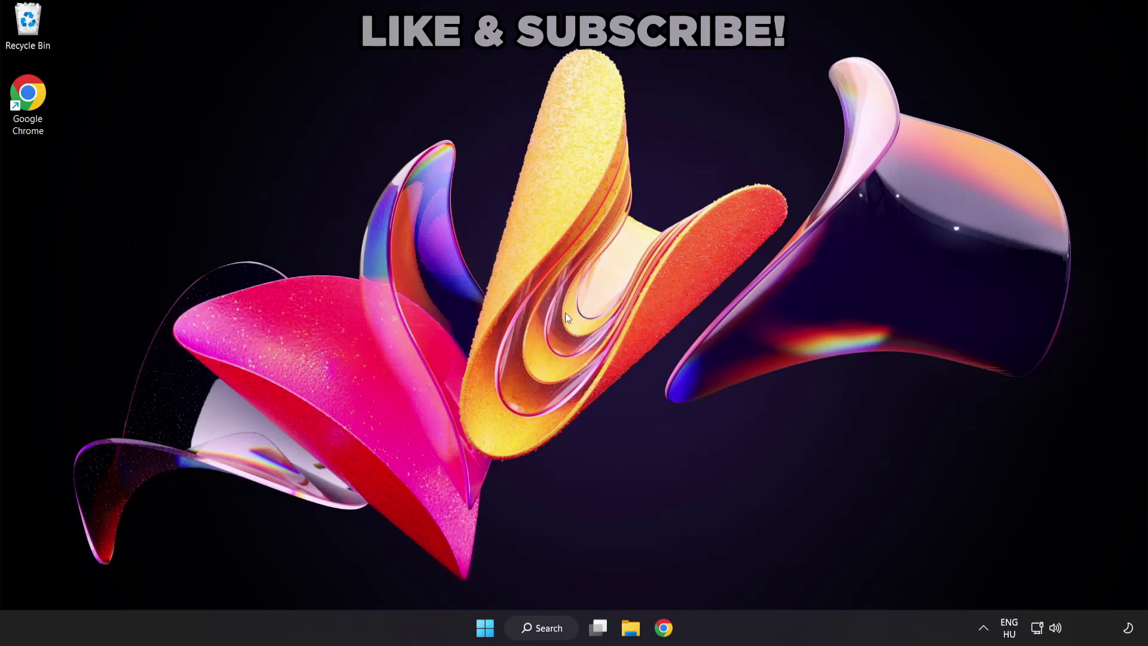
# Step: Search Windows for 'device manager'
pyautogui.click(551, 633)
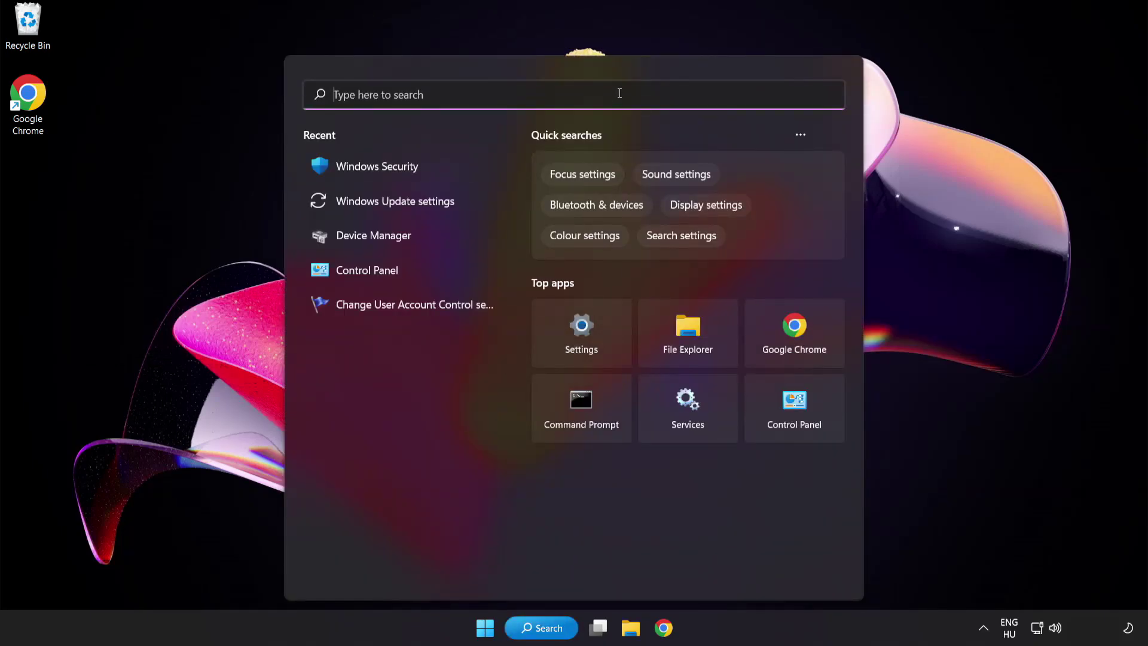
pyautogui.write('device ma')
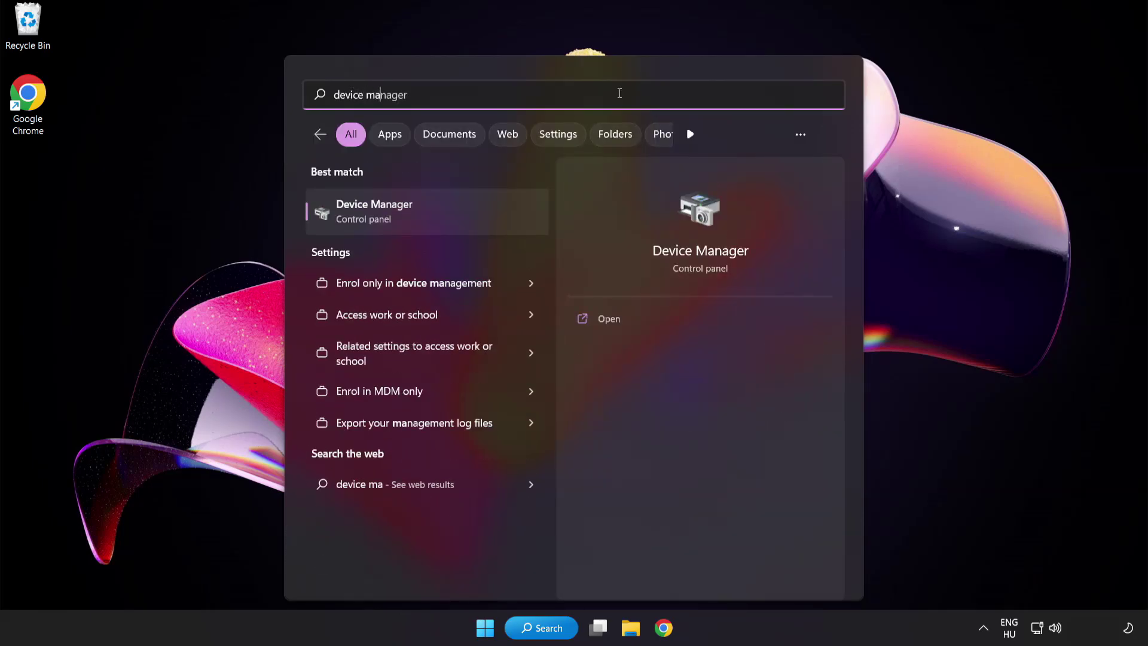
pyautogui.write('nager')
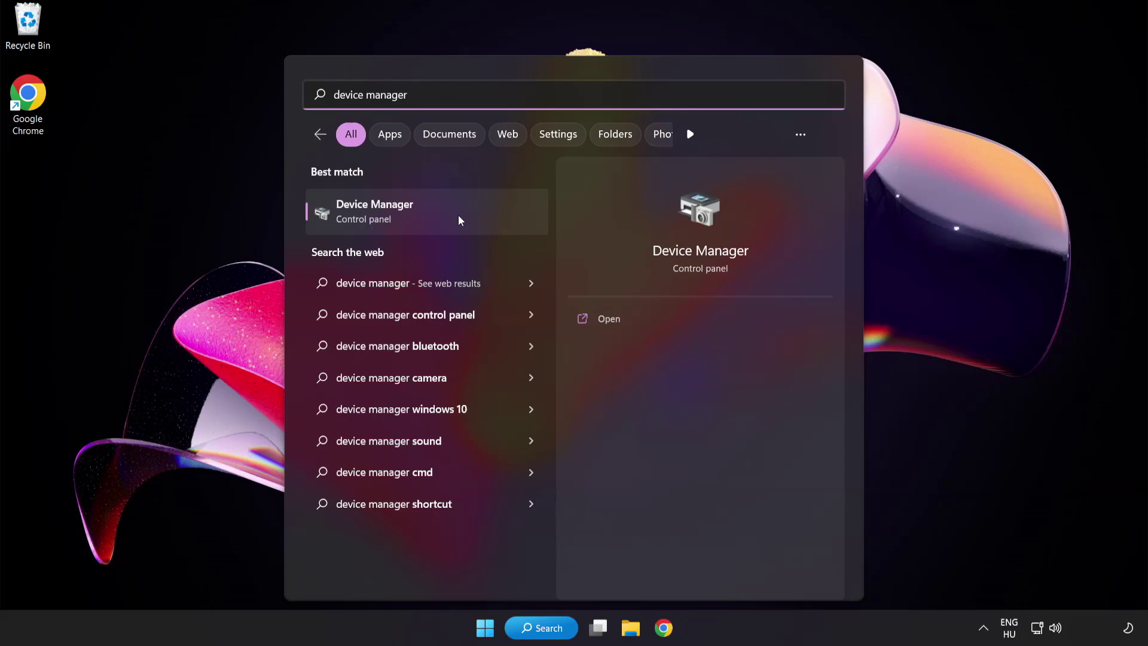
# Step: Open Device Manager and expand Display adapters to the VMware SVGA 3D adapter
pyautogui.click(459, 216)
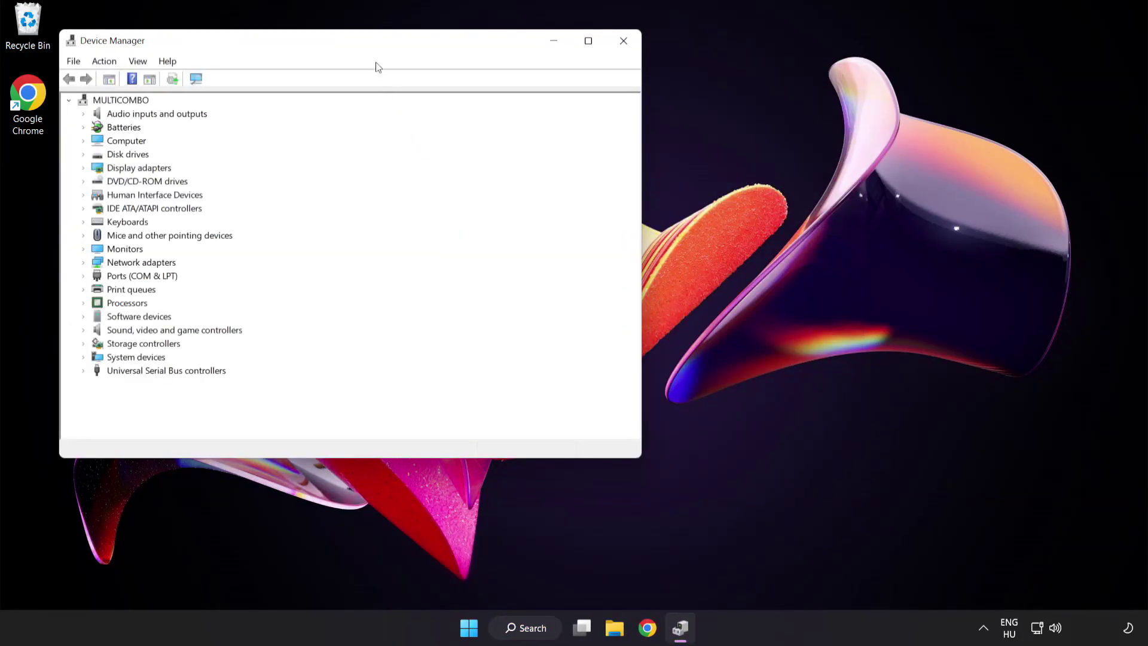
pyautogui.moveTo(371, 45); pyautogui.dragTo(562, 117)
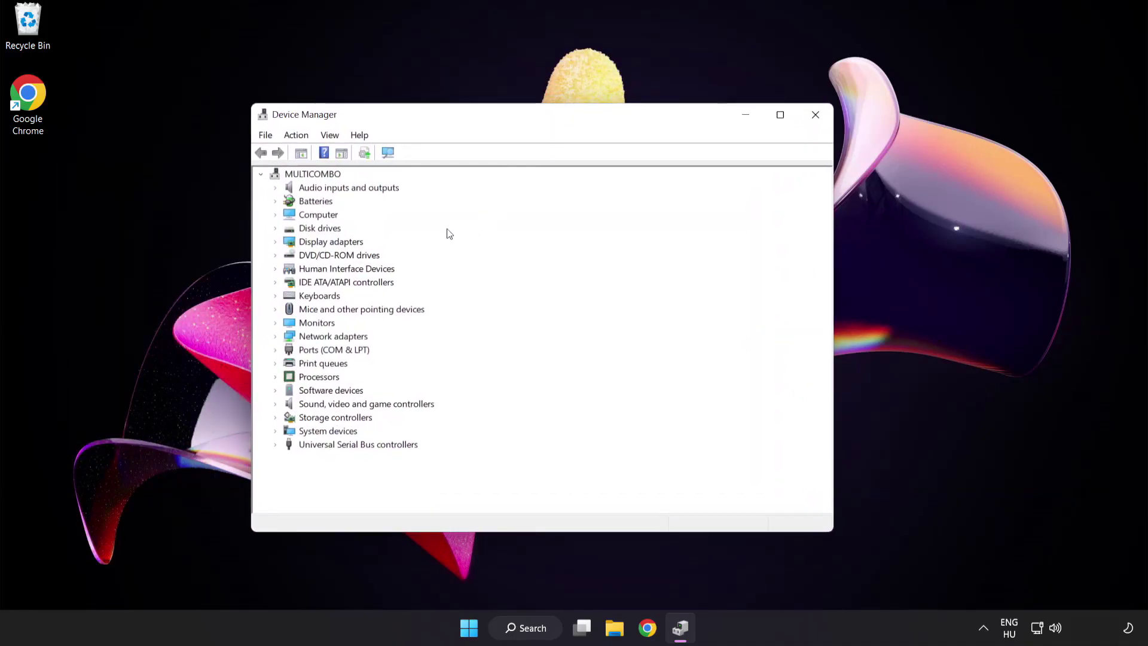
pyautogui.click(354, 245)
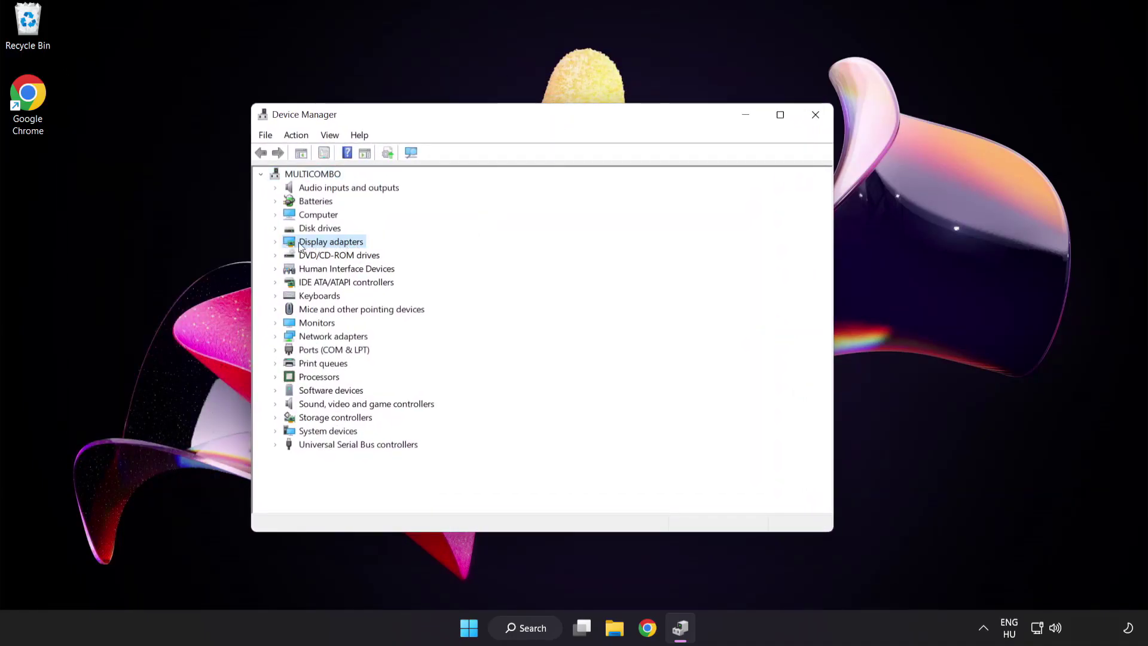
pyautogui.click(276, 242)
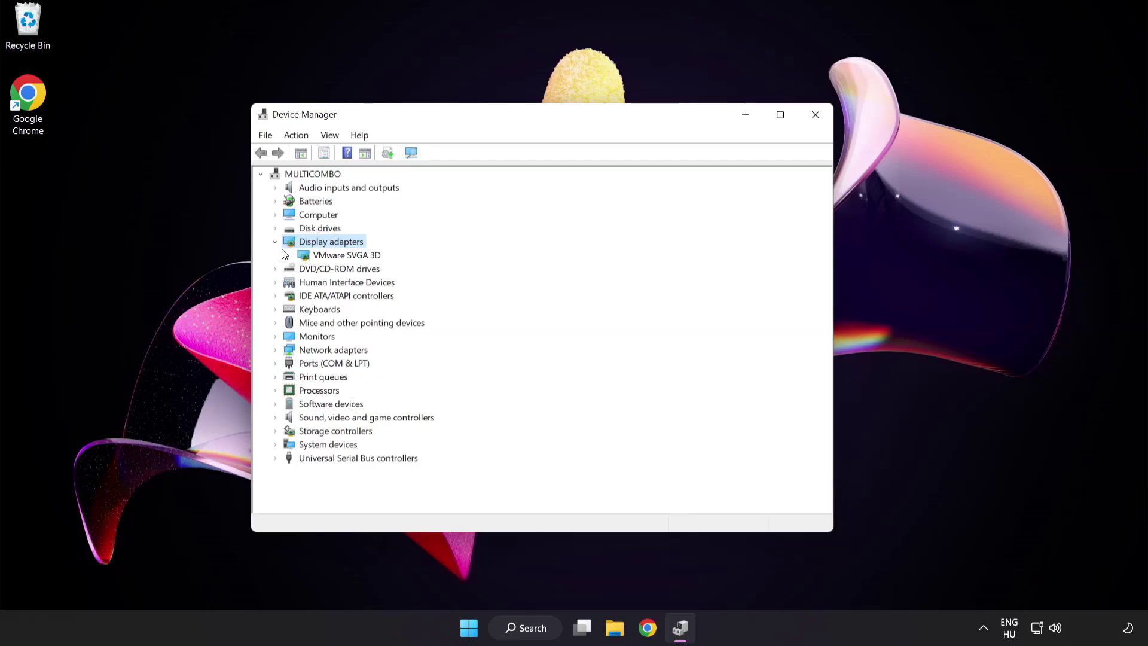
pyautogui.click(304, 257)
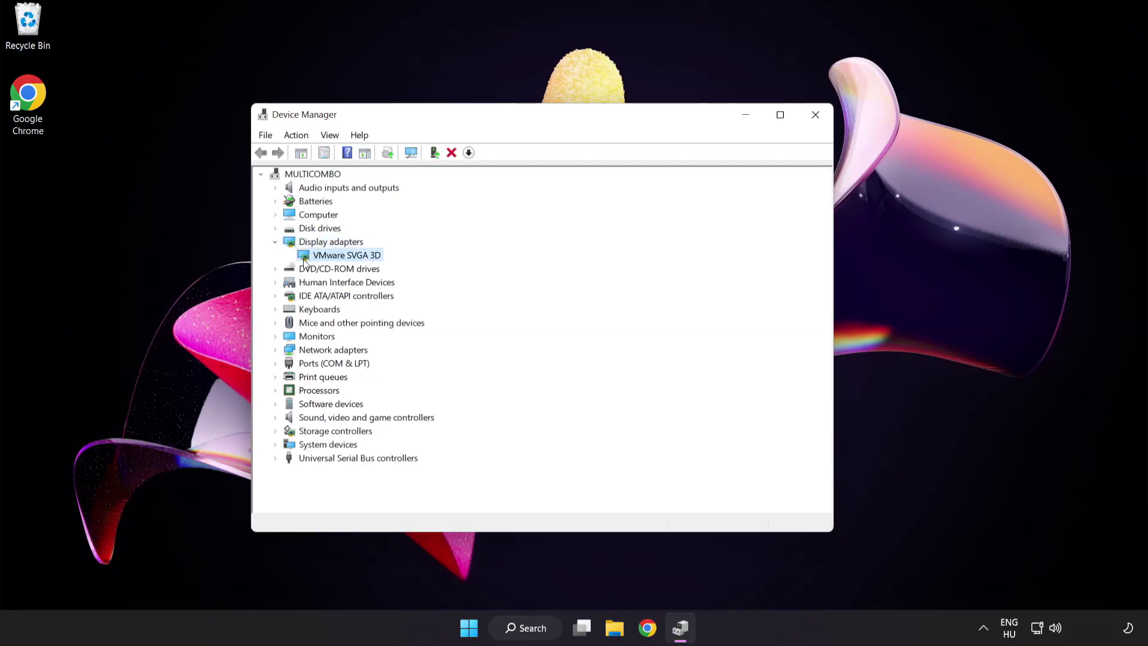
# Step: Search automatically for a VMware SVGA 3D driver; the best one is already installed
pyautogui.rightClick(338, 256)
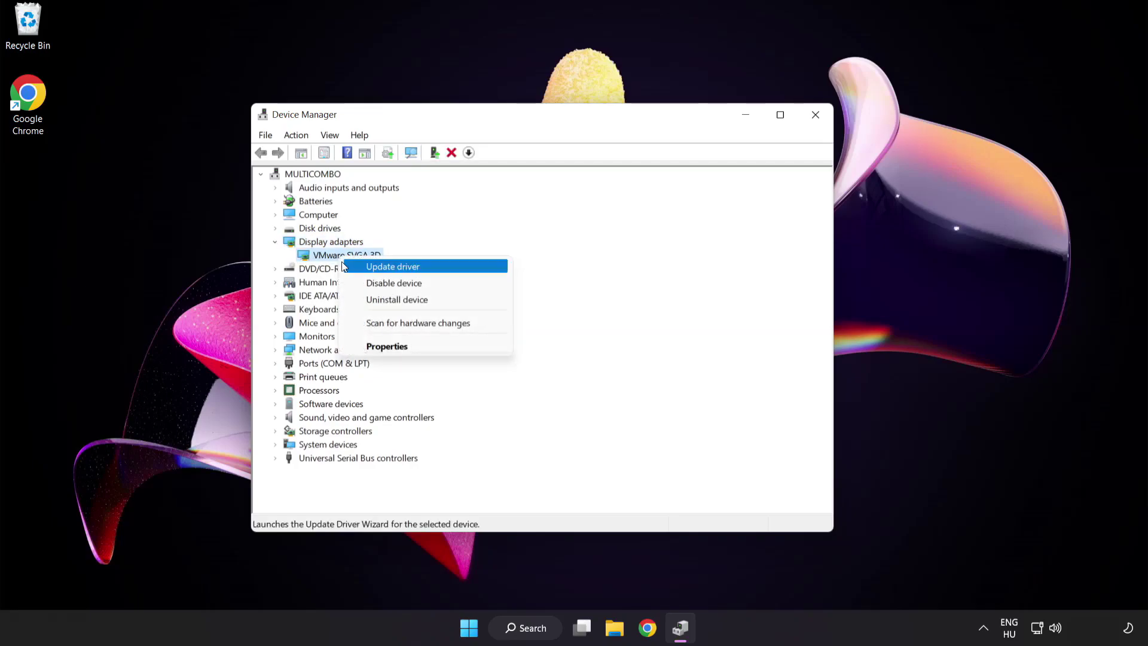
pyautogui.click(446, 267)
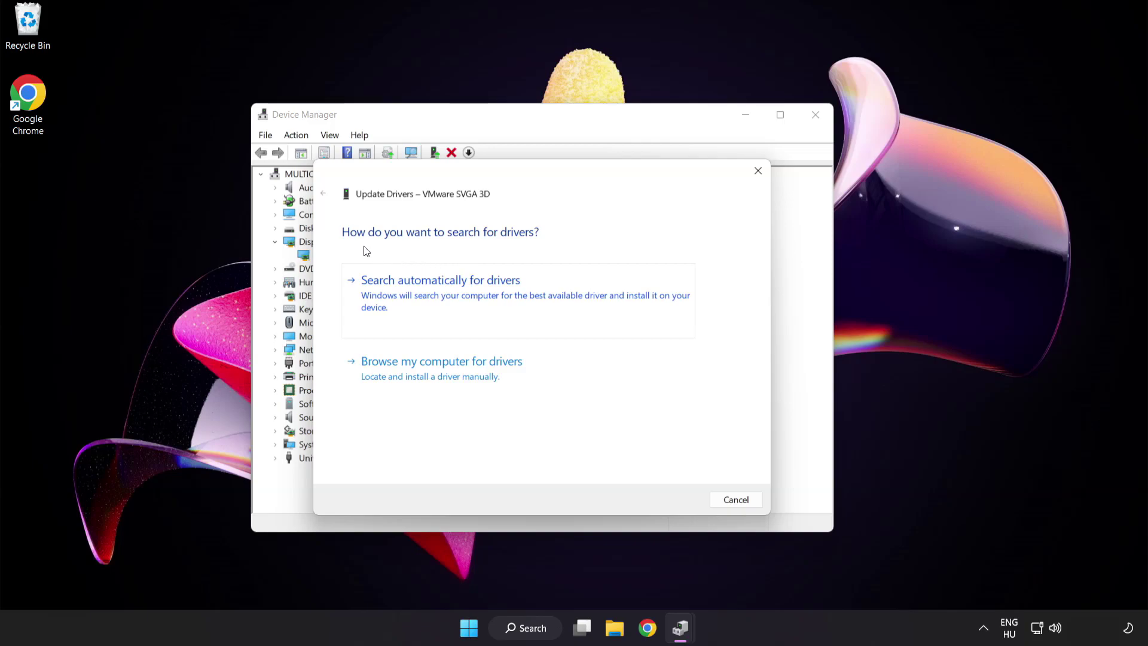
pyautogui.click(500, 293)
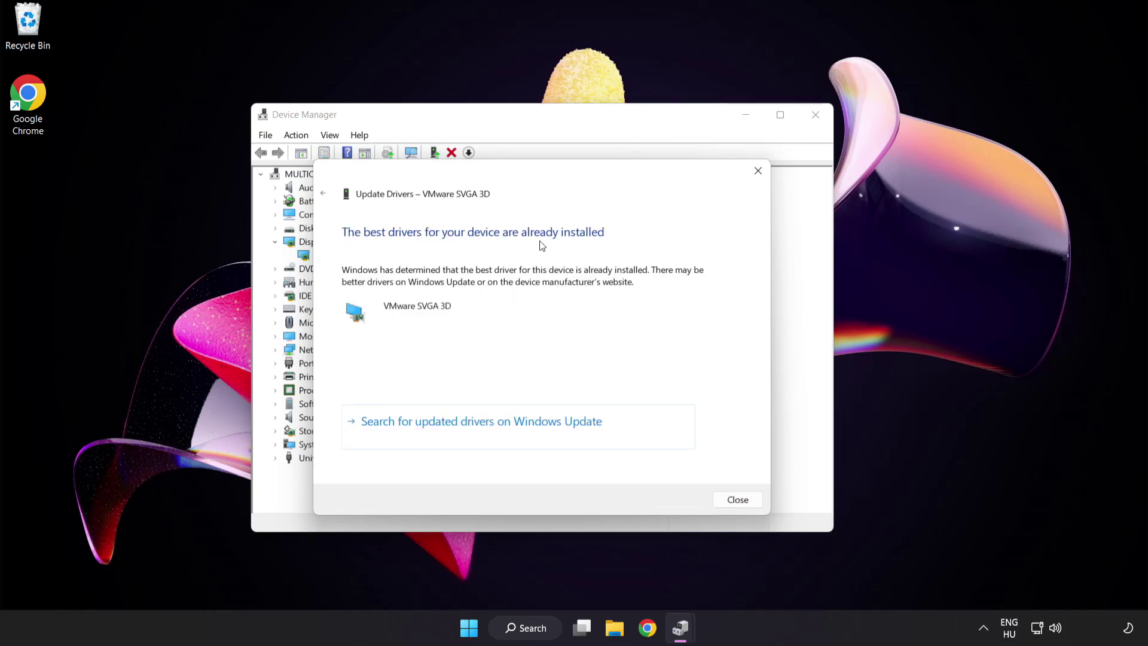
pyautogui.click(734, 501)
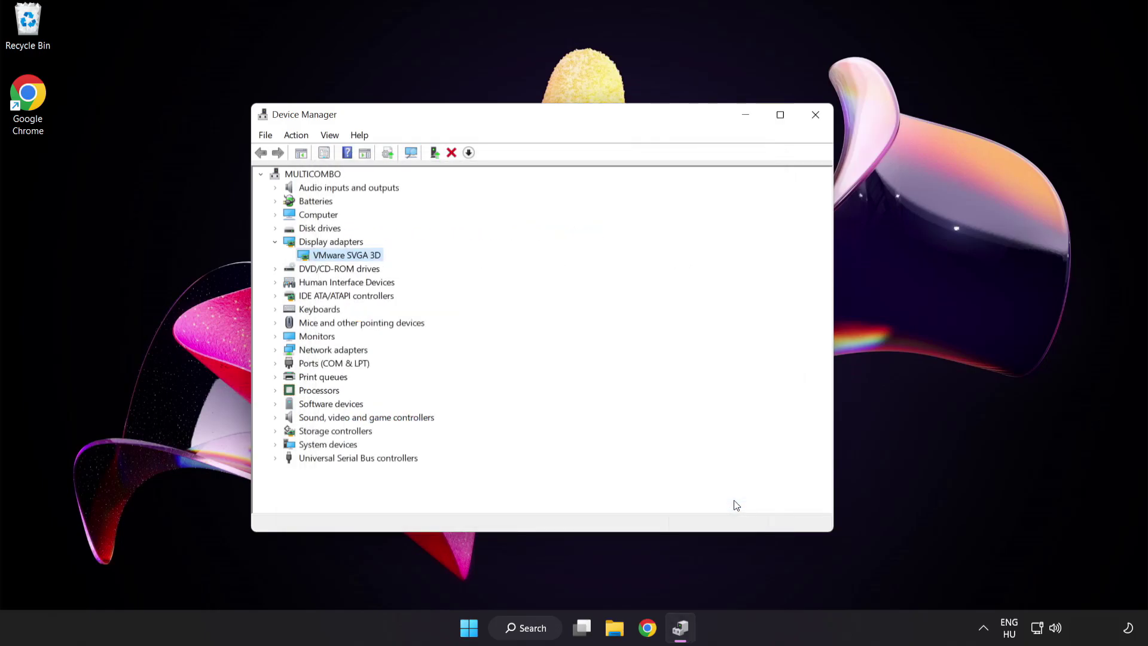
# Step: Close Device Manager and search Windows for 'update'
pyautogui.click(815, 116)
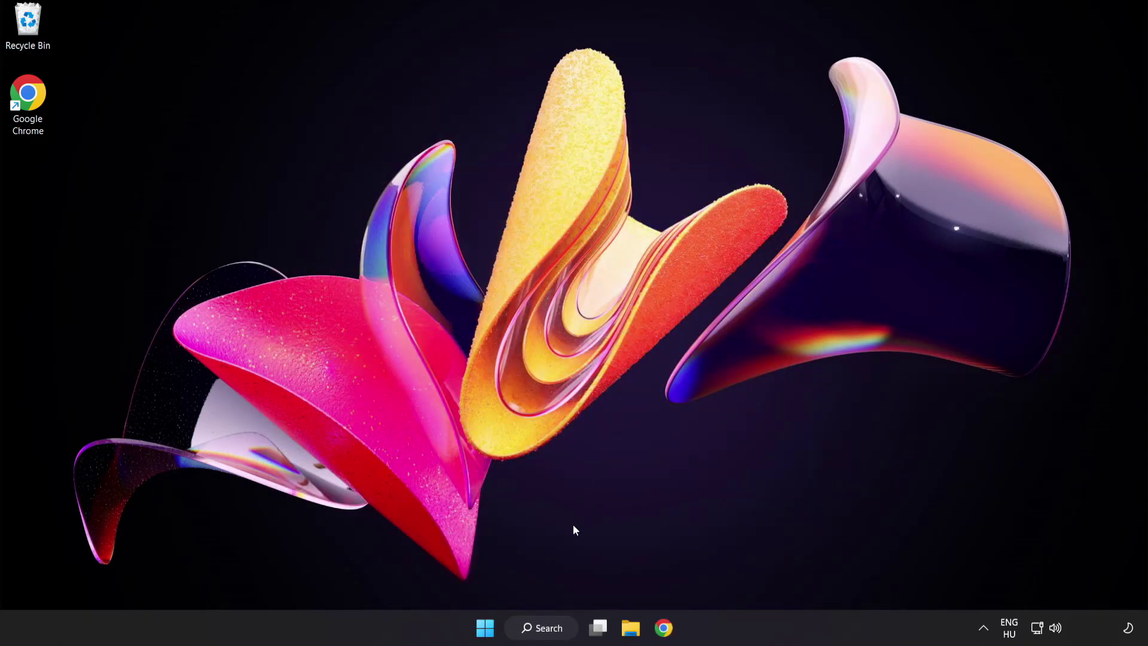
pyautogui.click(553, 630)
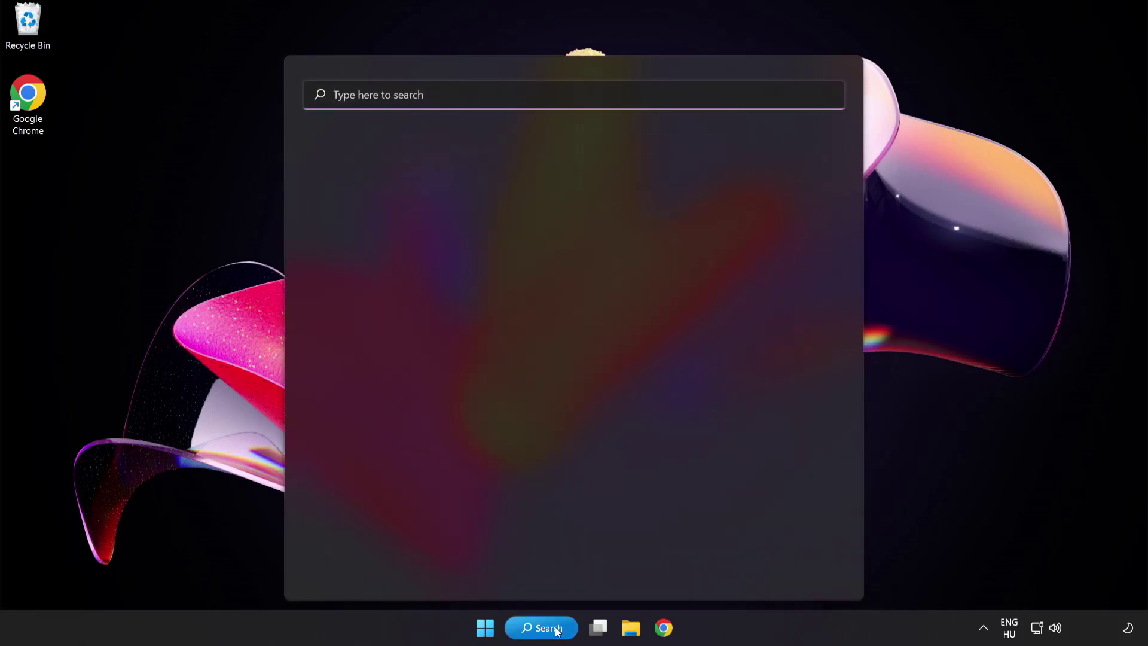
pyautogui.write('u')
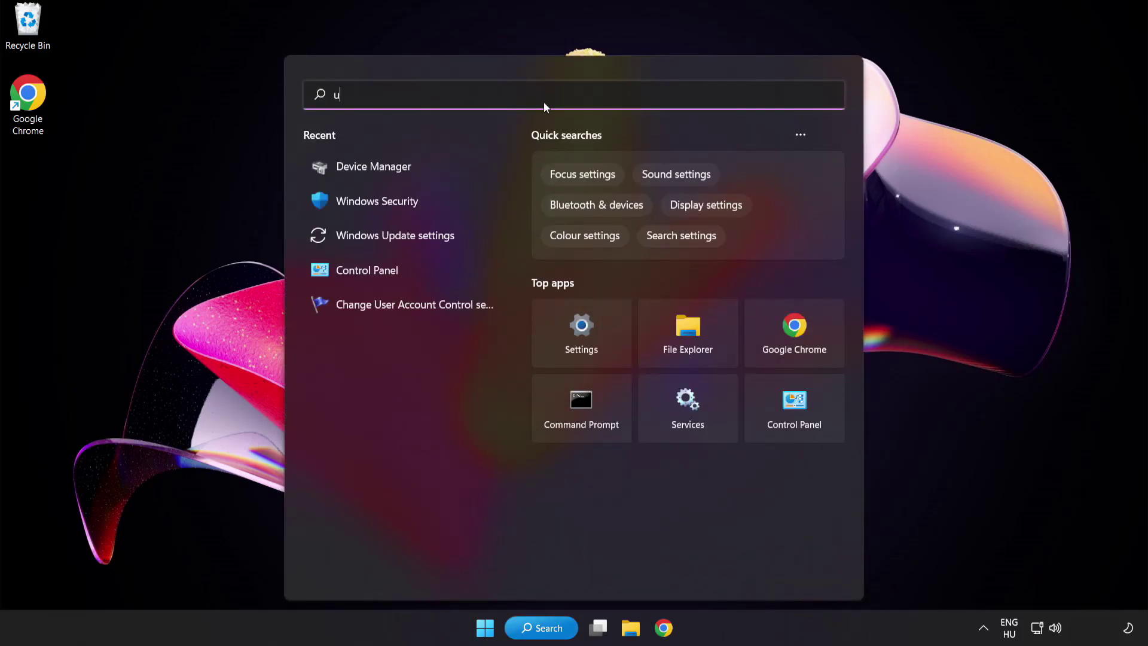
pyautogui.write('pdate')
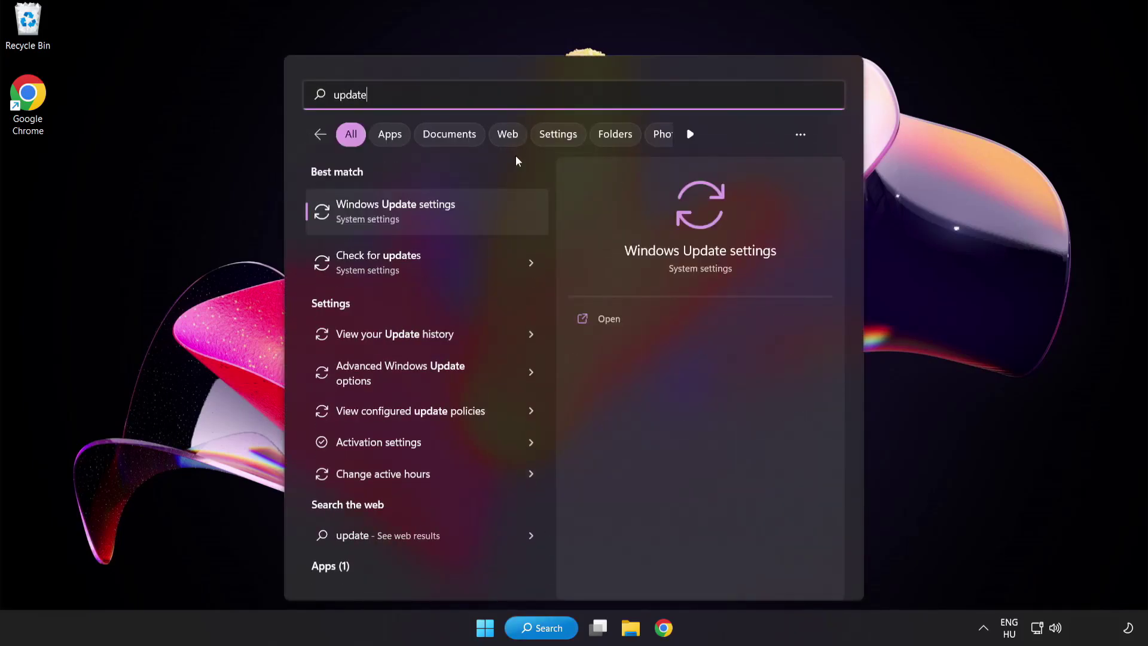
# Step: Check Windows Update, confirm the PC is up to date, and close Settings
pyautogui.click(439, 220)
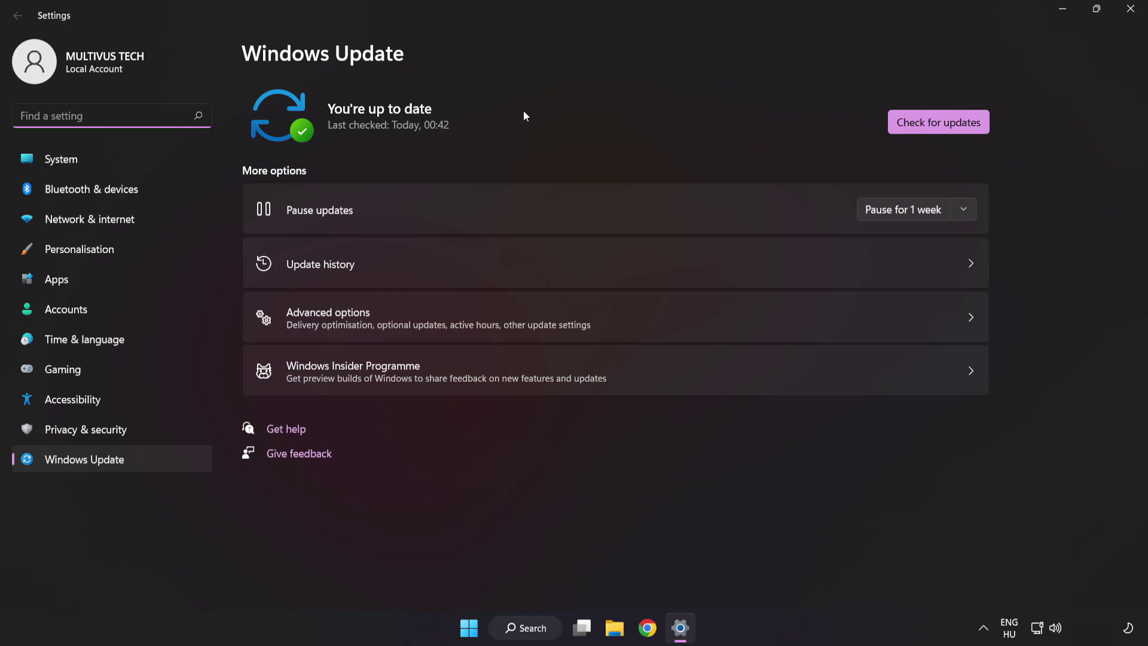
pyautogui.click(934, 128)
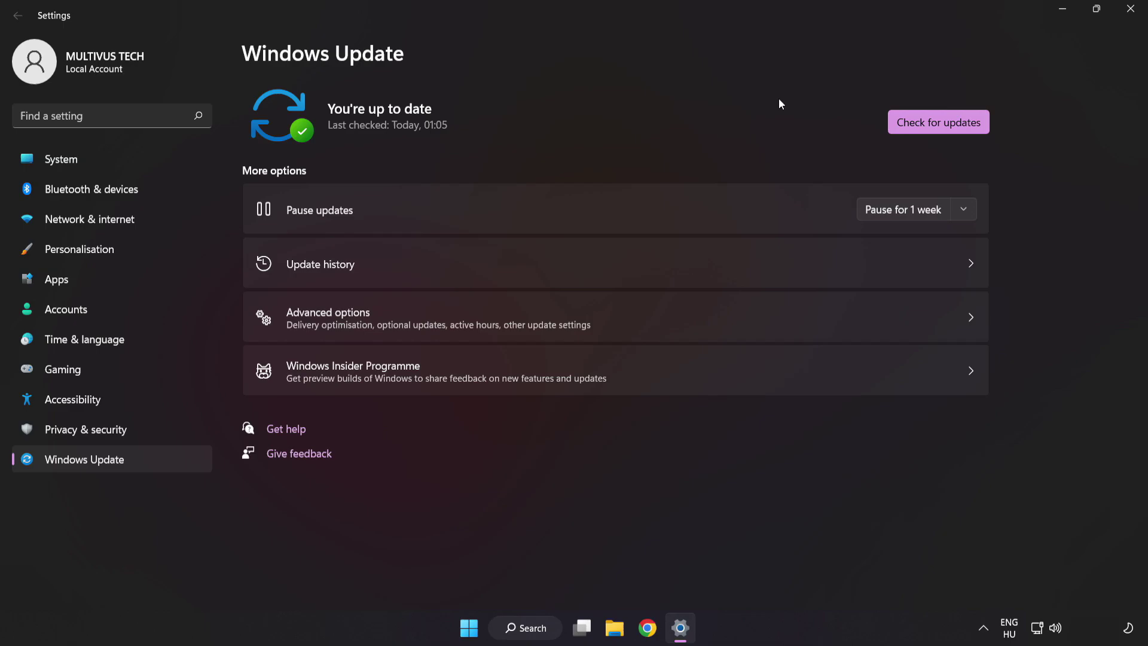
pyautogui.click(1129, 12)
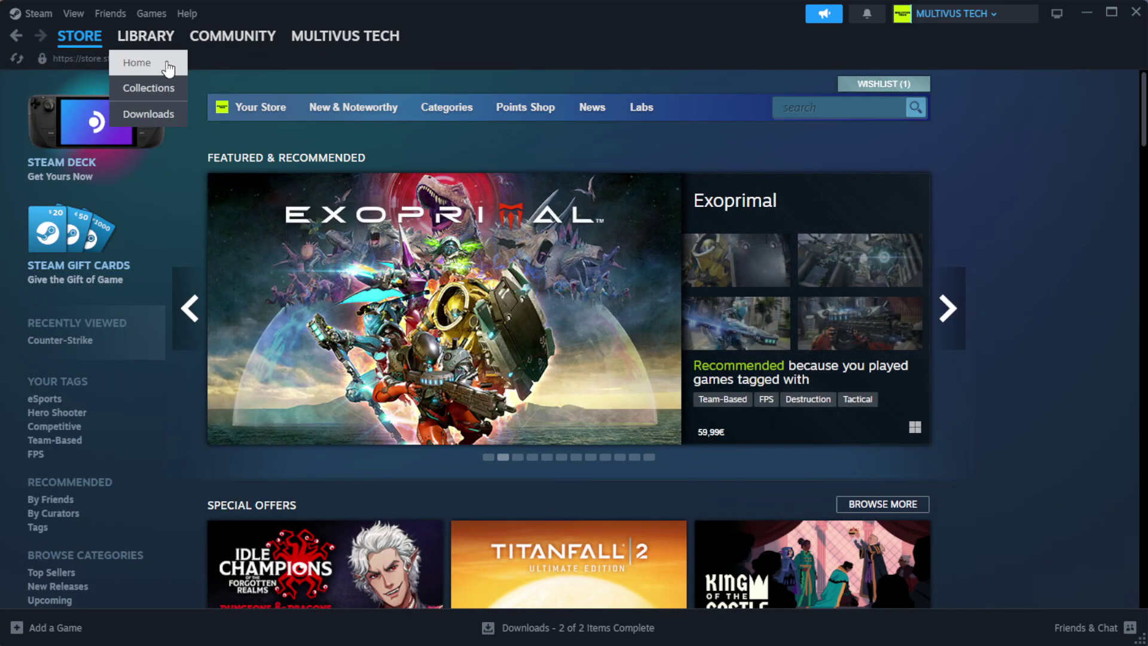
# Step: Open Properties for YOUR NOT WORKING GAME from the Steam library home
pyautogui.click(165, 63)
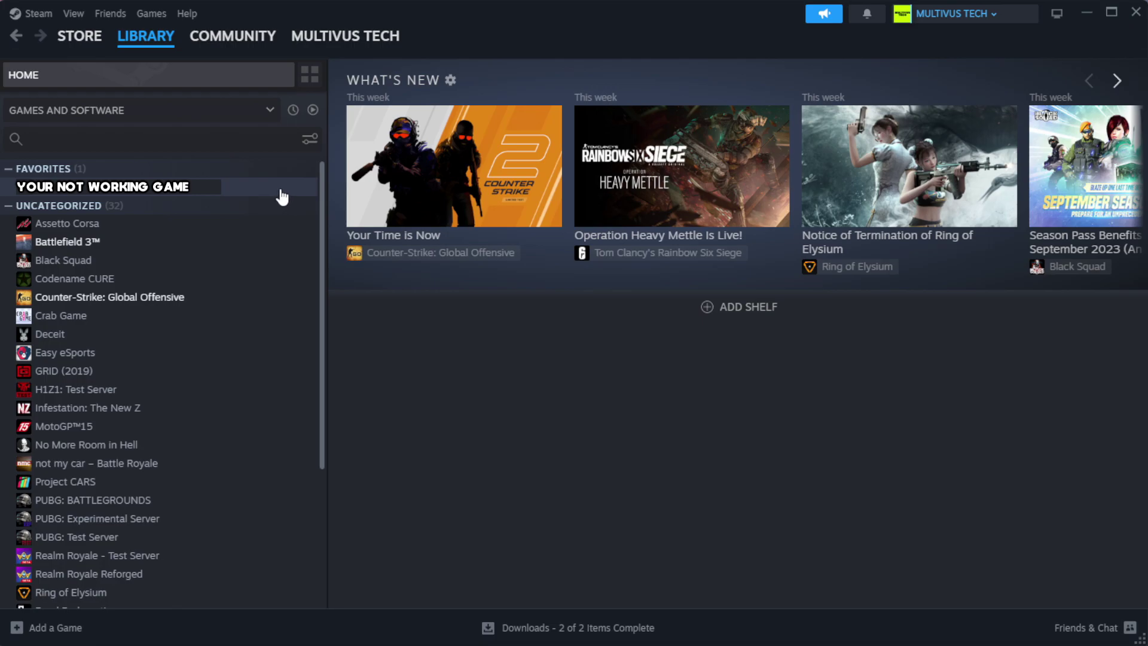
pyautogui.rightClick(283, 190)
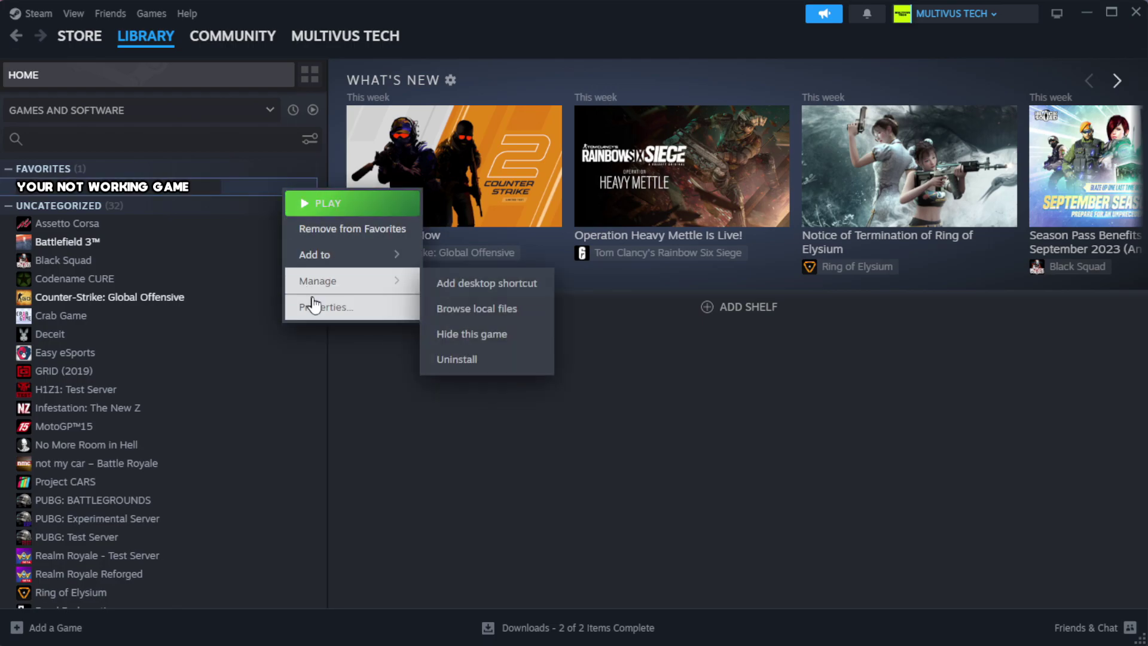
pyautogui.click(365, 314)
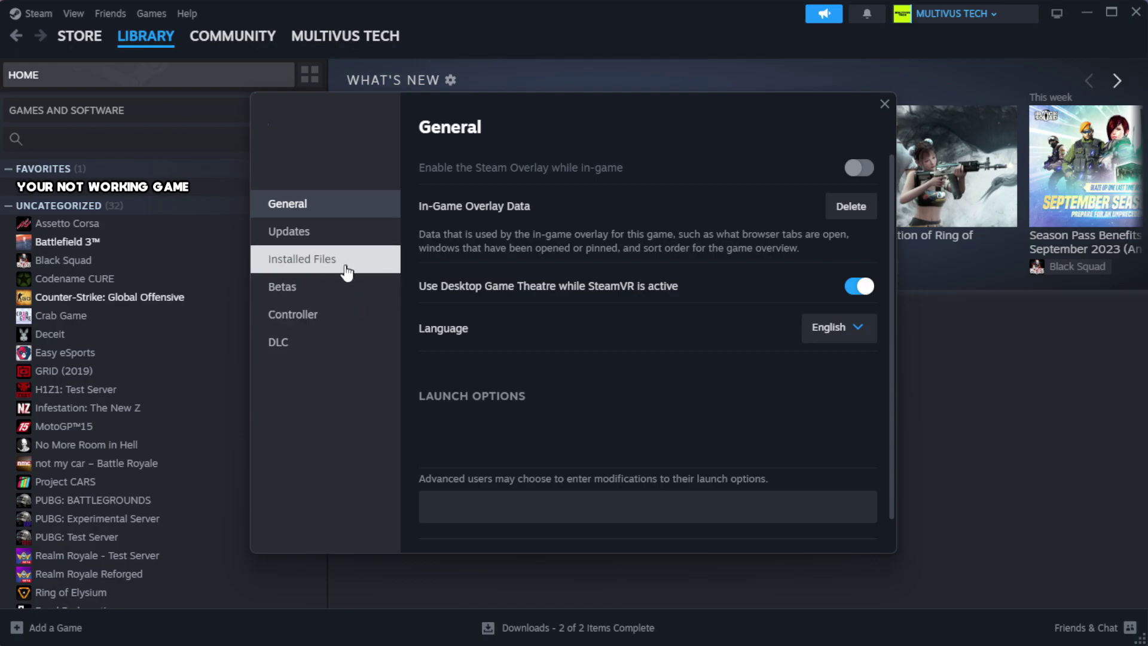
# Step: Verify the game's installed files so all 1039 files are validated
pyautogui.click(377, 273)
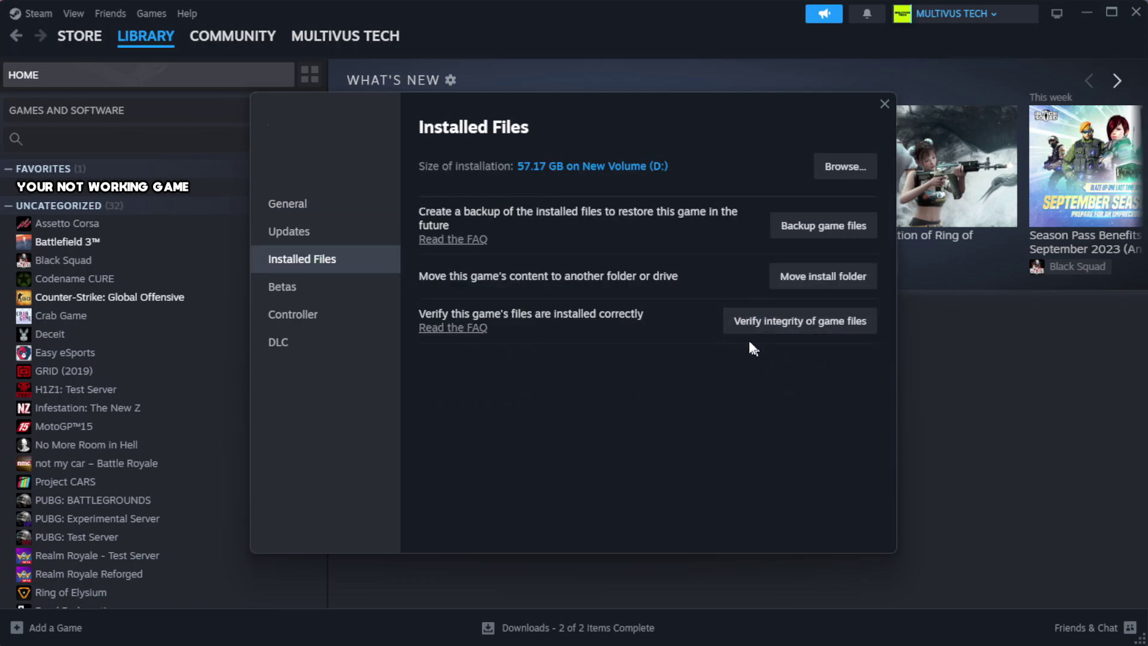
pyautogui.click(807, 334)
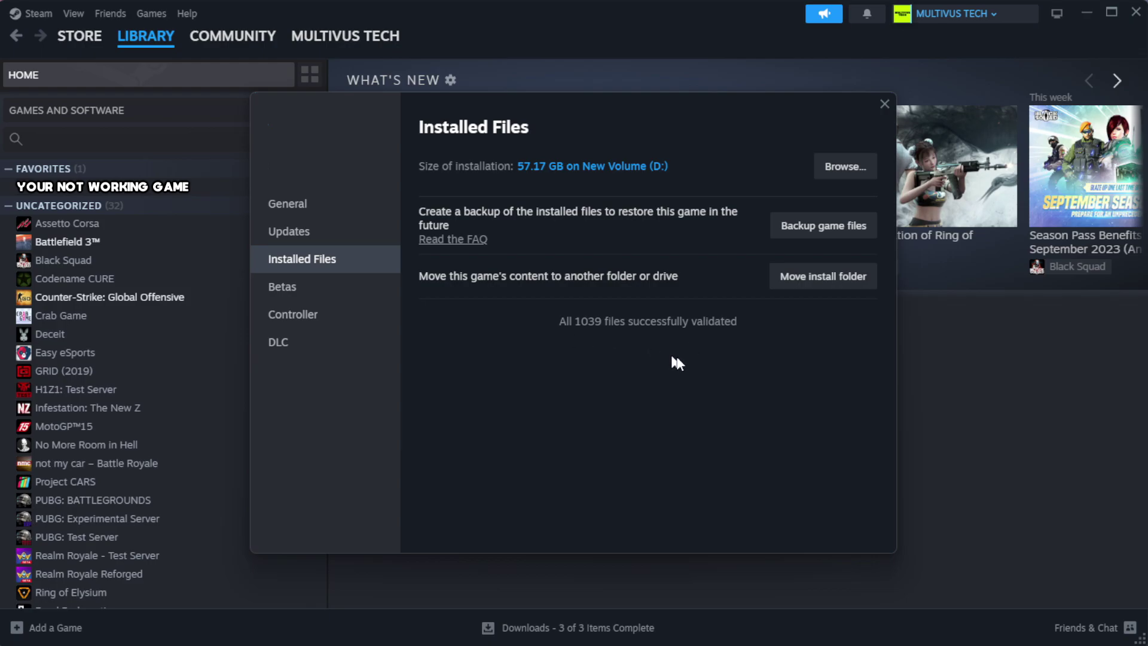
# Step: Browse the game's local files and open the YOUR NOT WORKING GAME shortcut's Properties
pyautogui.click(843, 170)
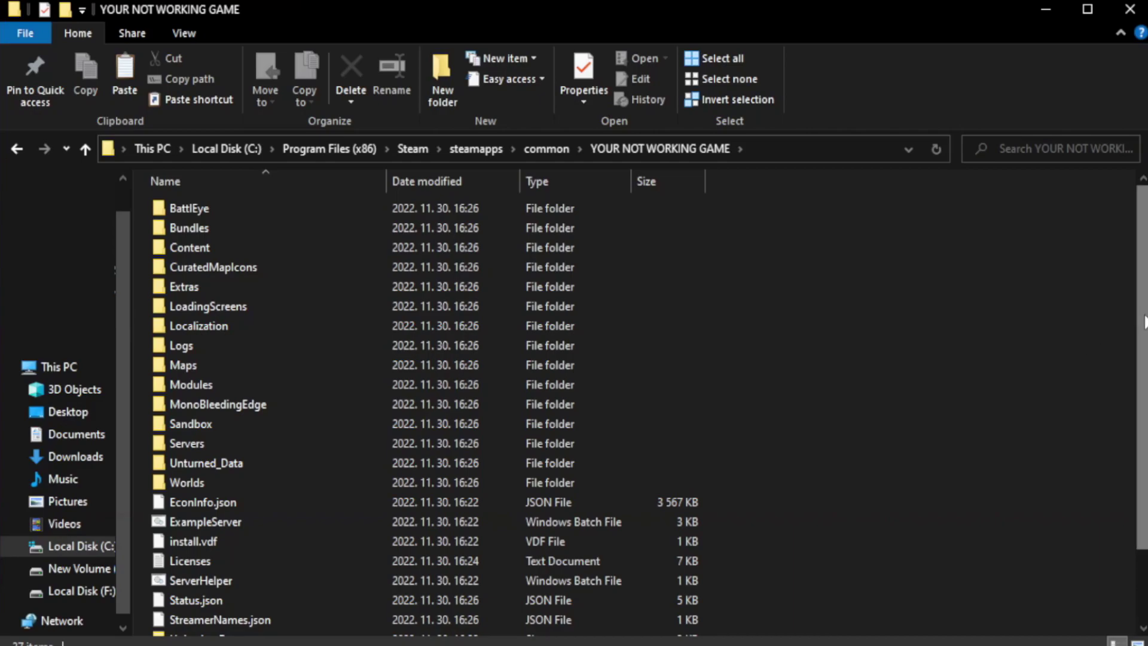
pyautogui.moveTo(1143, 355); pyautogui.dragTo(1145, 428)
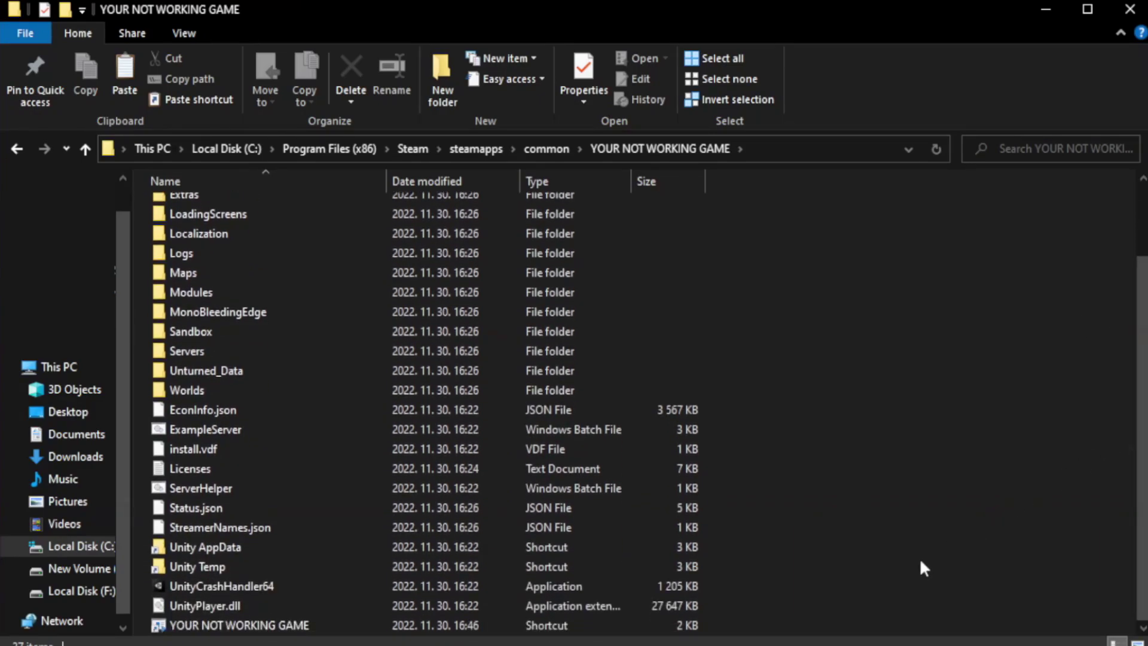
pyautogui.click(455, 628)
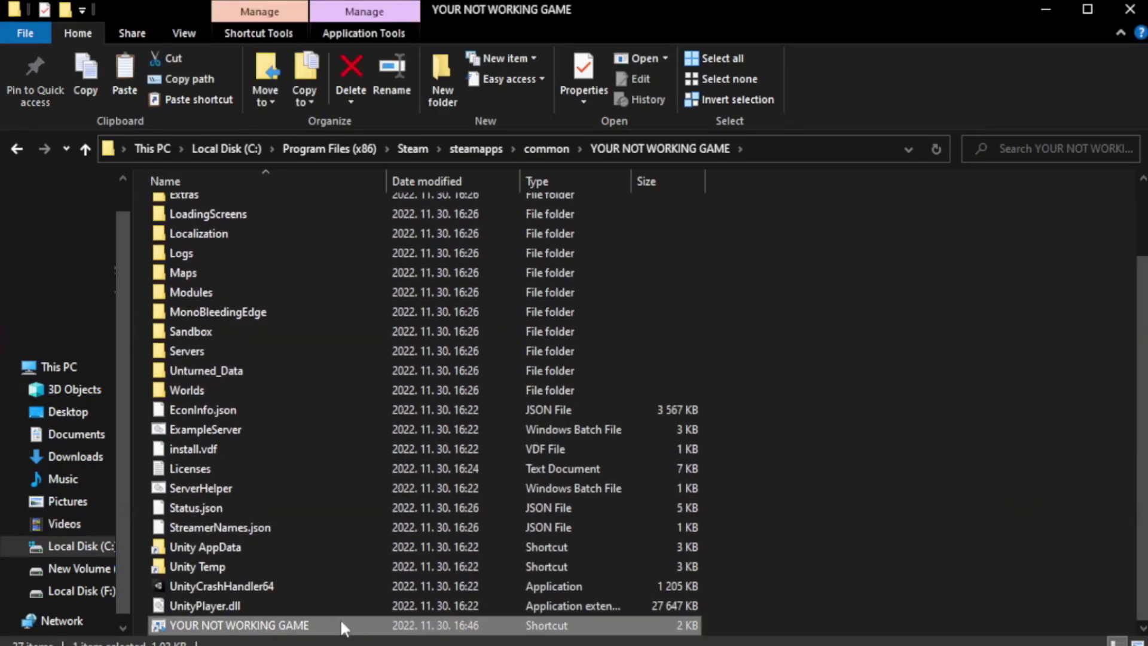
pyautogui.rightClick(384, 627)
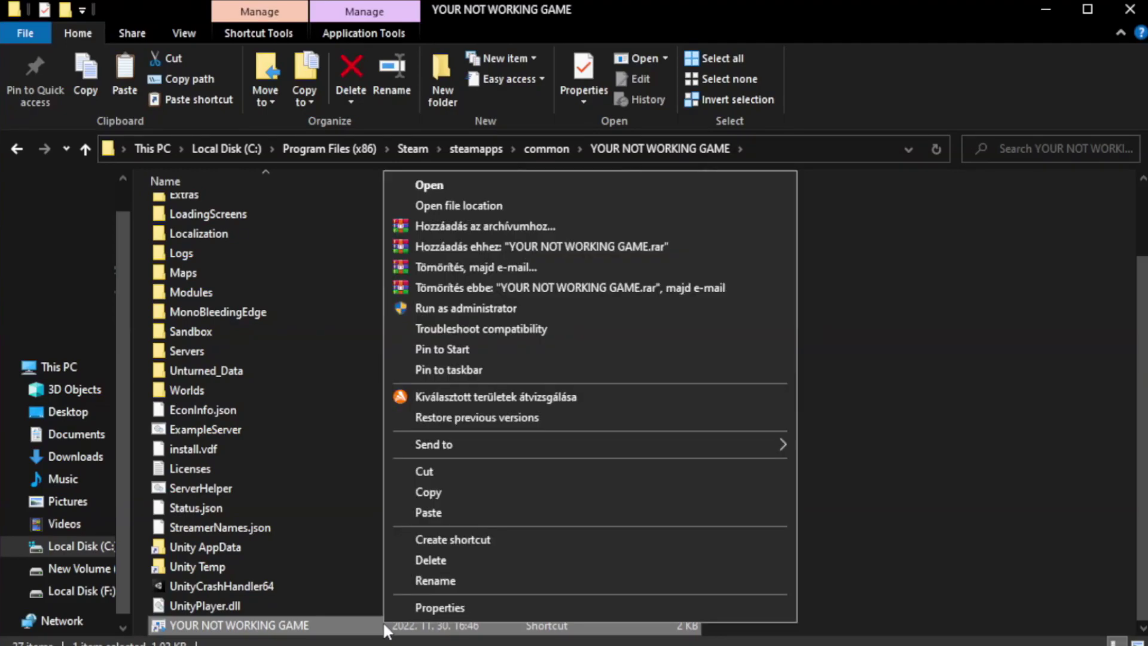
pyautogui.click(585, 604)
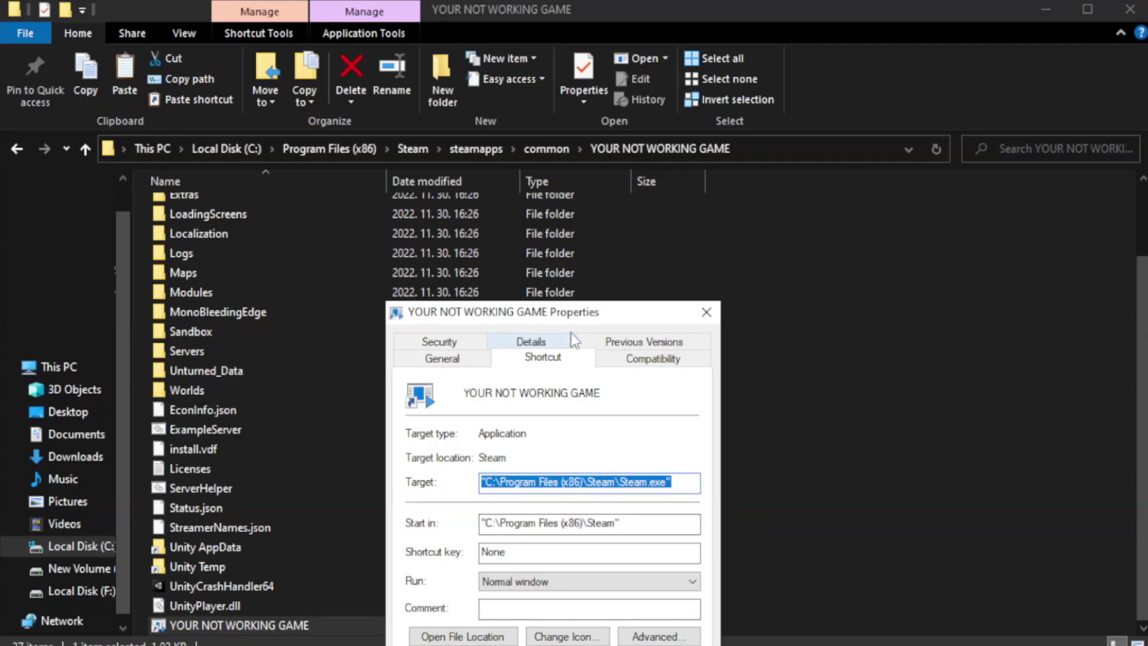
pyautogui.moveTo(577, 318); pyautogui.dragTo(576, 117)
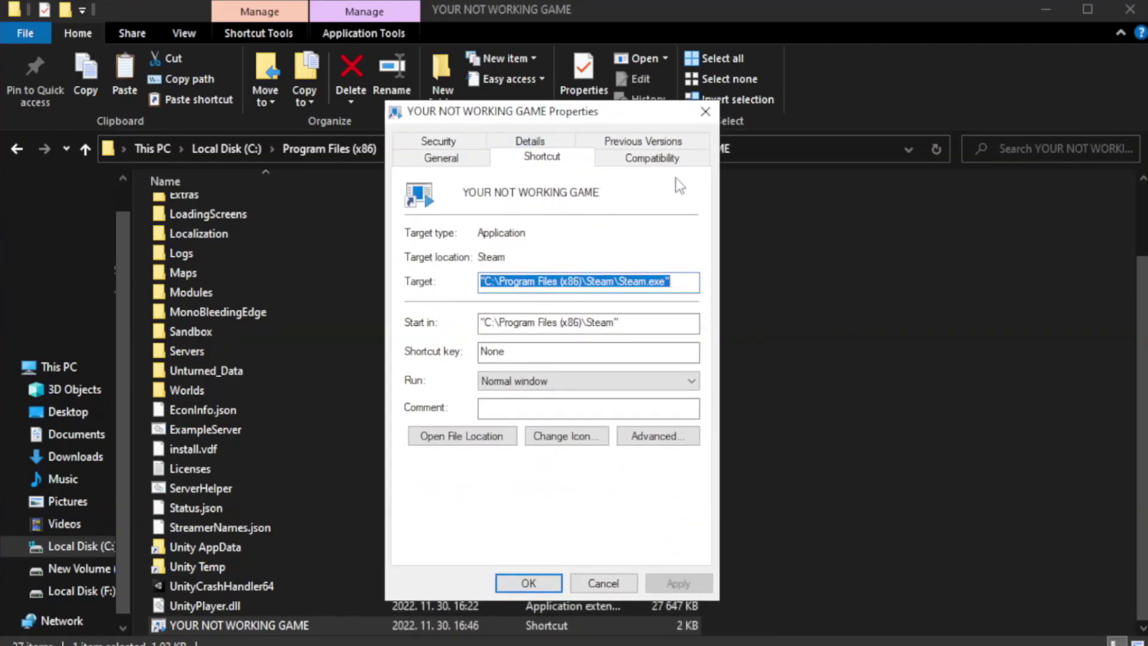
# Step: Set the shortcut to Windows 8 compatibility mode, disable fullscreen optimizations, and run as administrator
pyautogui.click(646, 160)
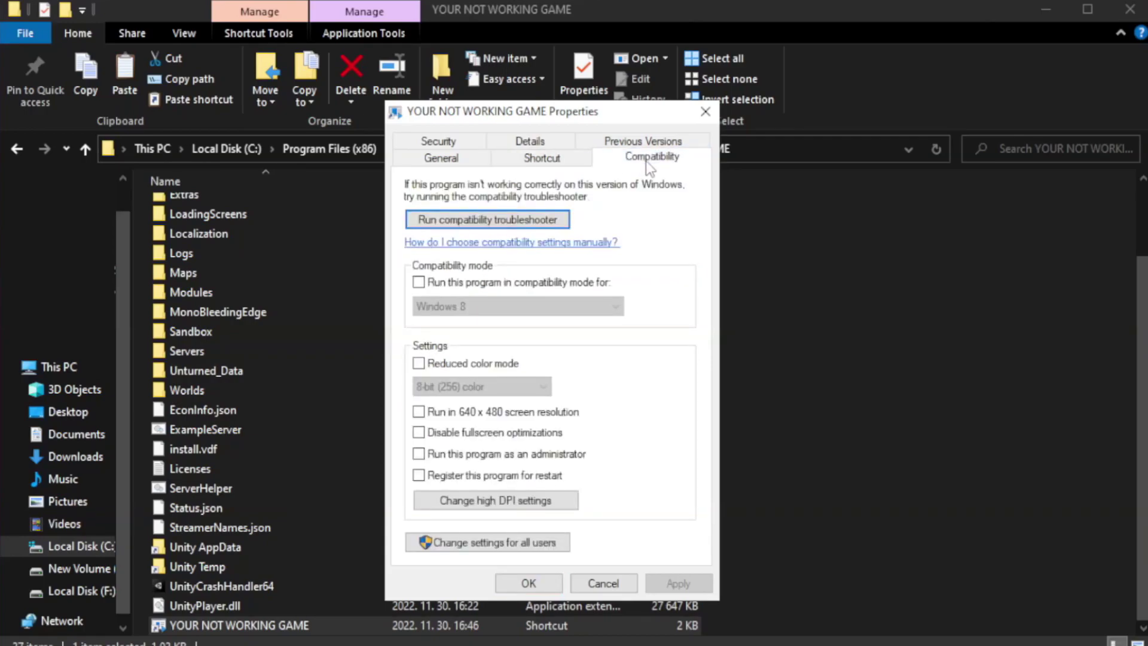
pyautogui.click(454, 281)
pyautogui.click(491, 306)
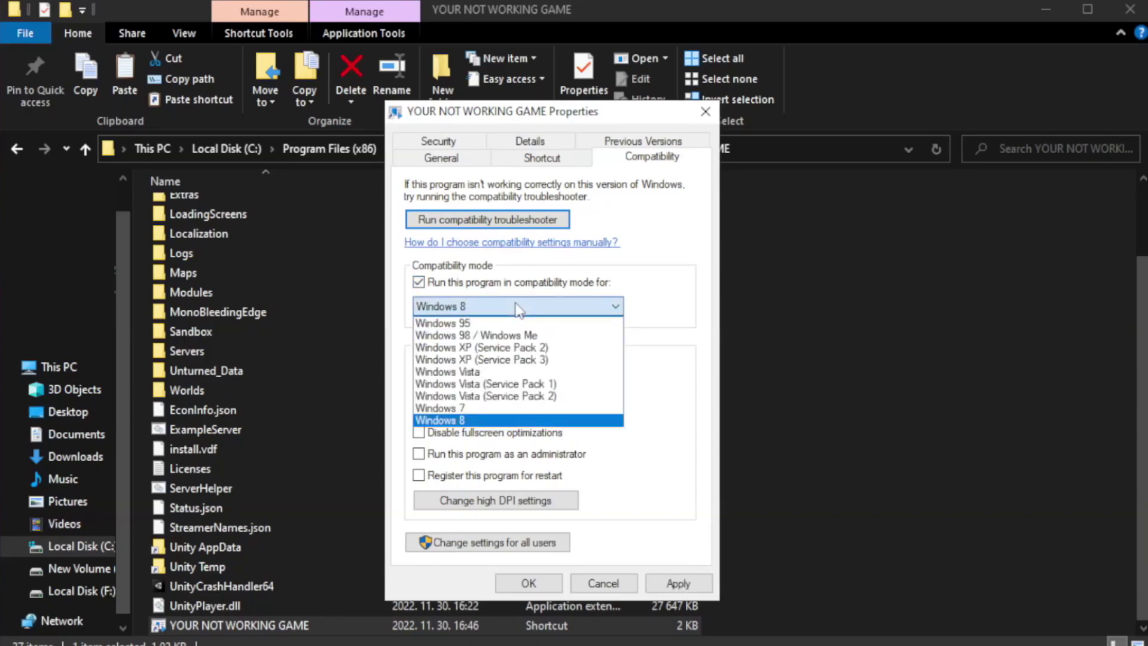
pyautogui.click(487, 423)
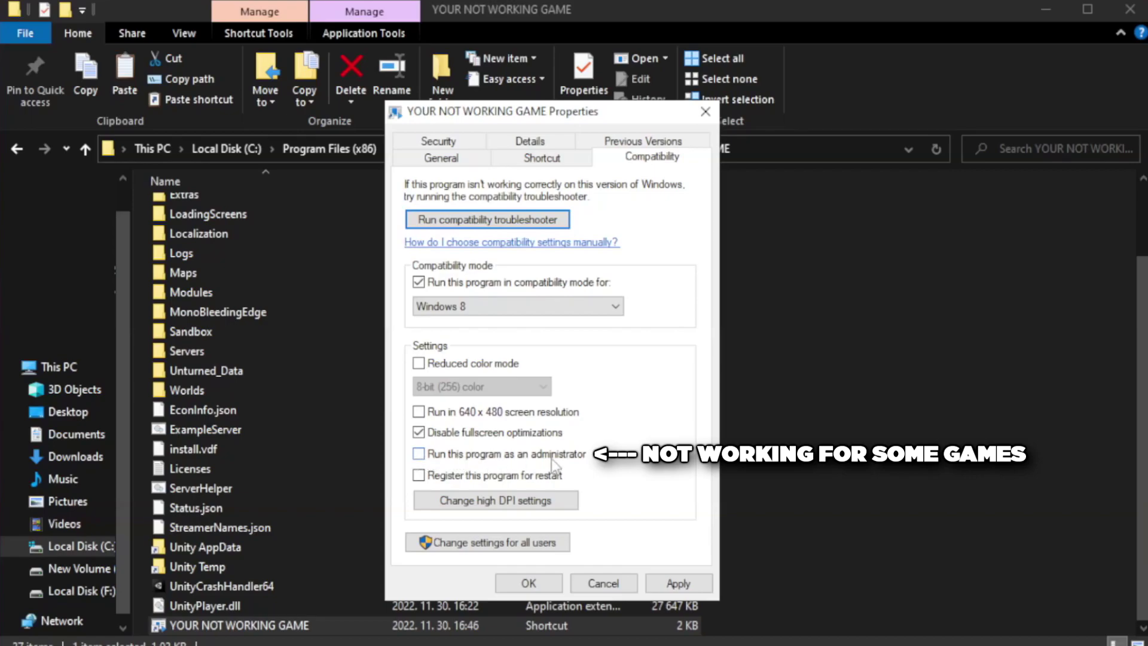
pyautogui.click(450, 461)
pyautogui.click(677, 585)
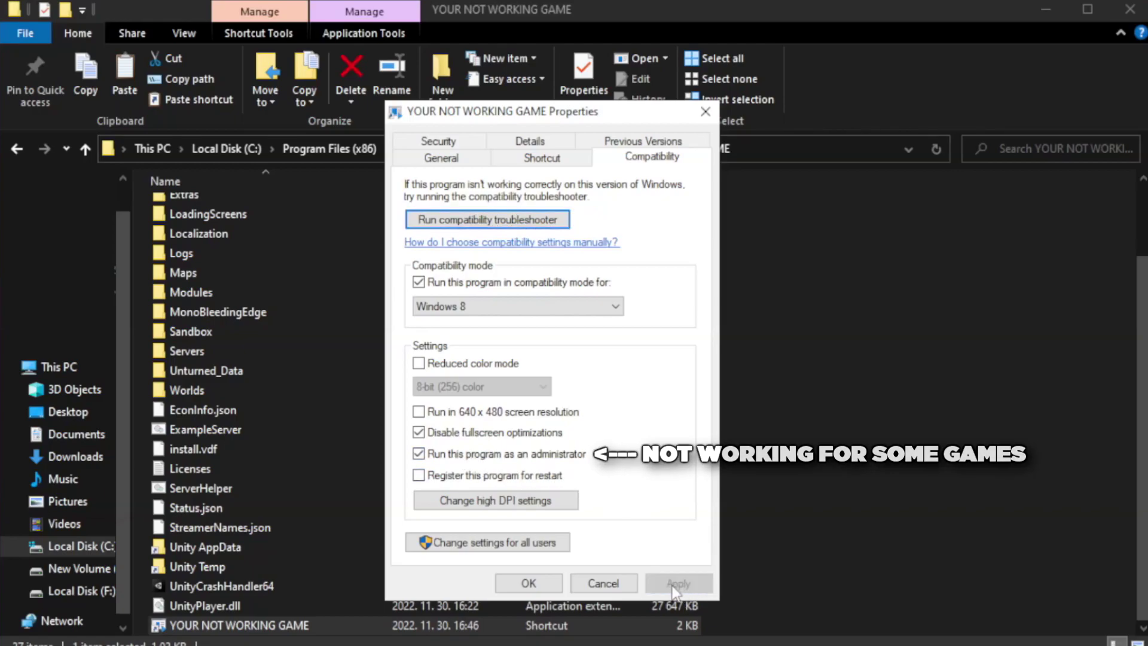
pyautogui.click(526, 585)
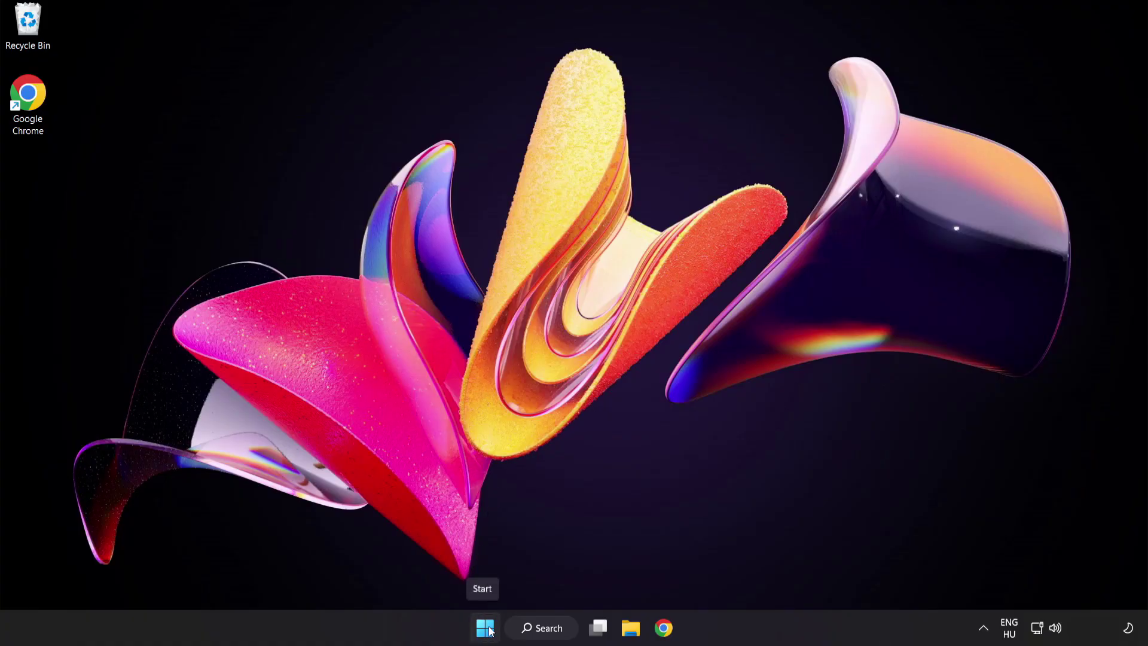
# Step: Launch Task Manager from the Start button's quick-access menu
pyautogui.rightClick(489, 631)
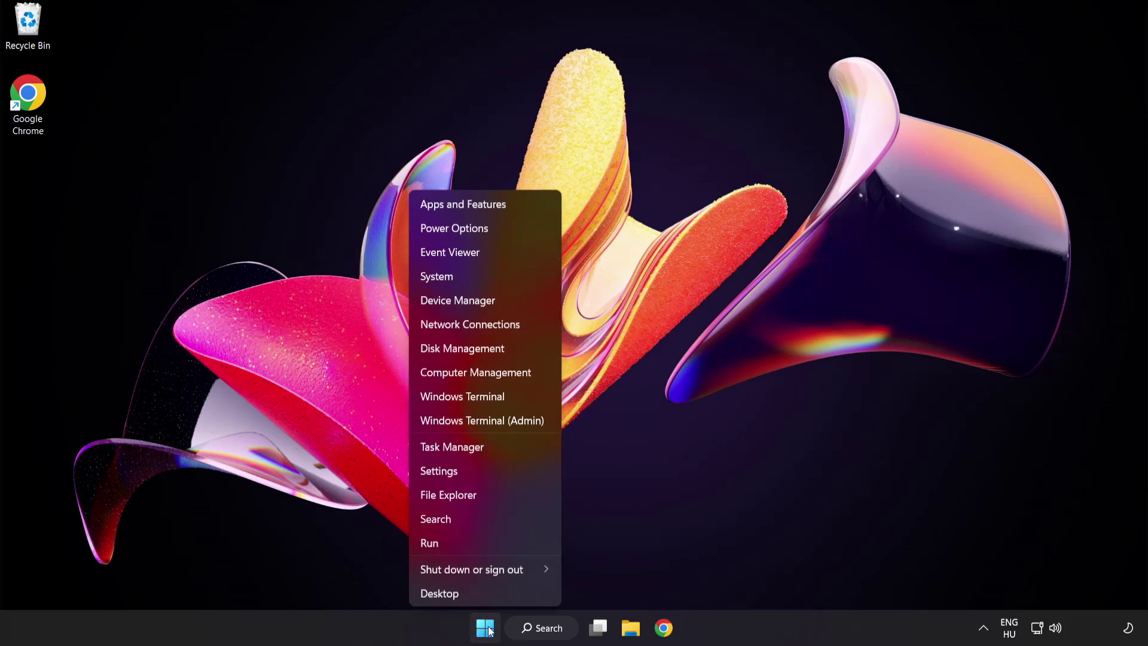
pyautogui.click(497, 447)
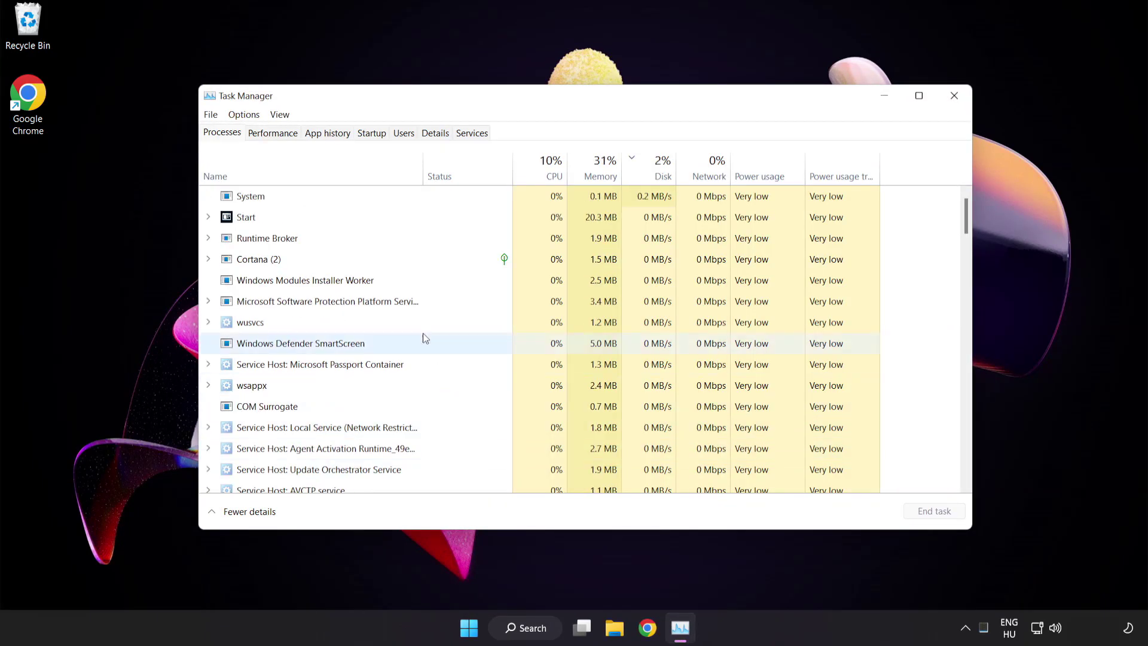
# Step: Disable Cortana, Phone Link, Terminal and the Windows Security notification icon at startup
pyautogui.click(372, 133)
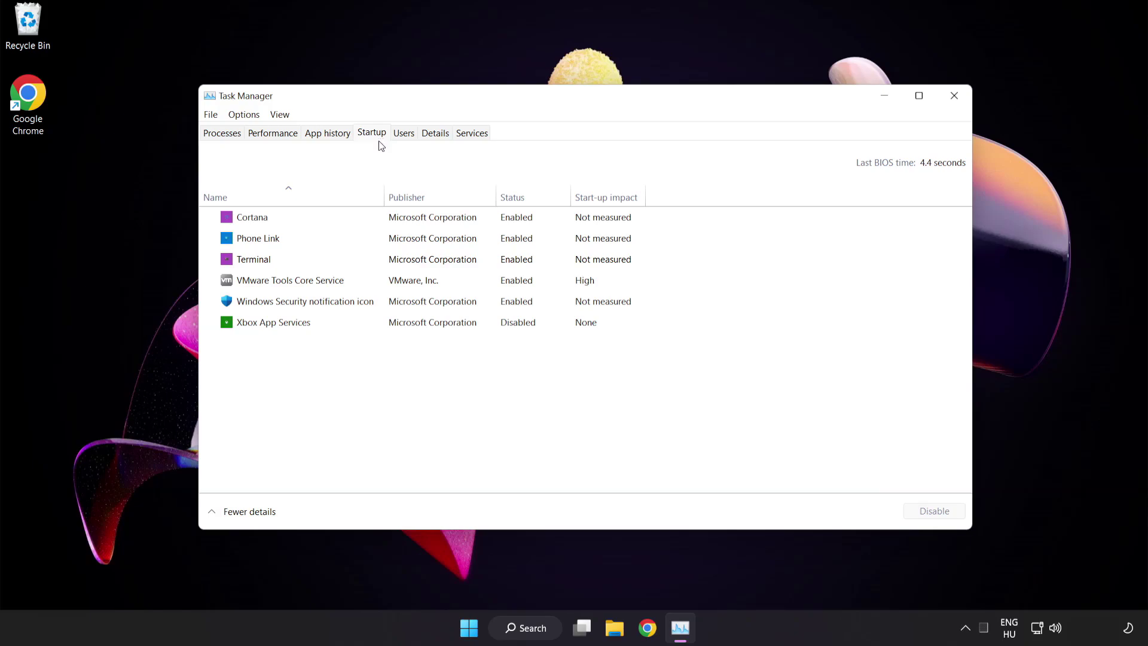
pyautogui.click(381, 226)
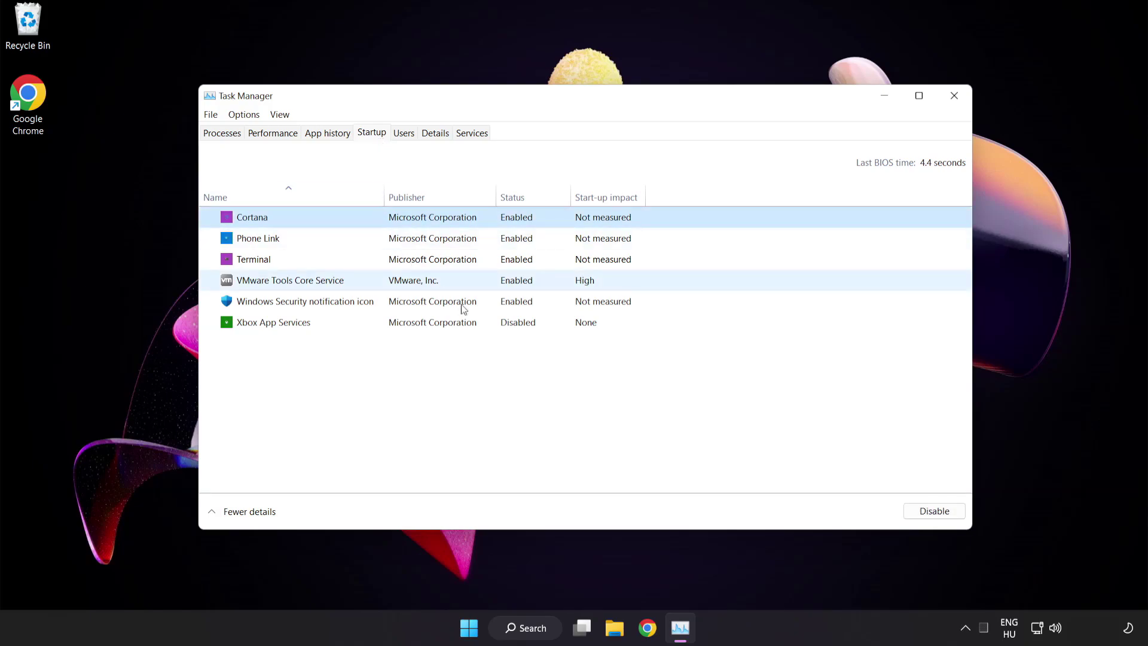
pyautogui.click(934, 510)
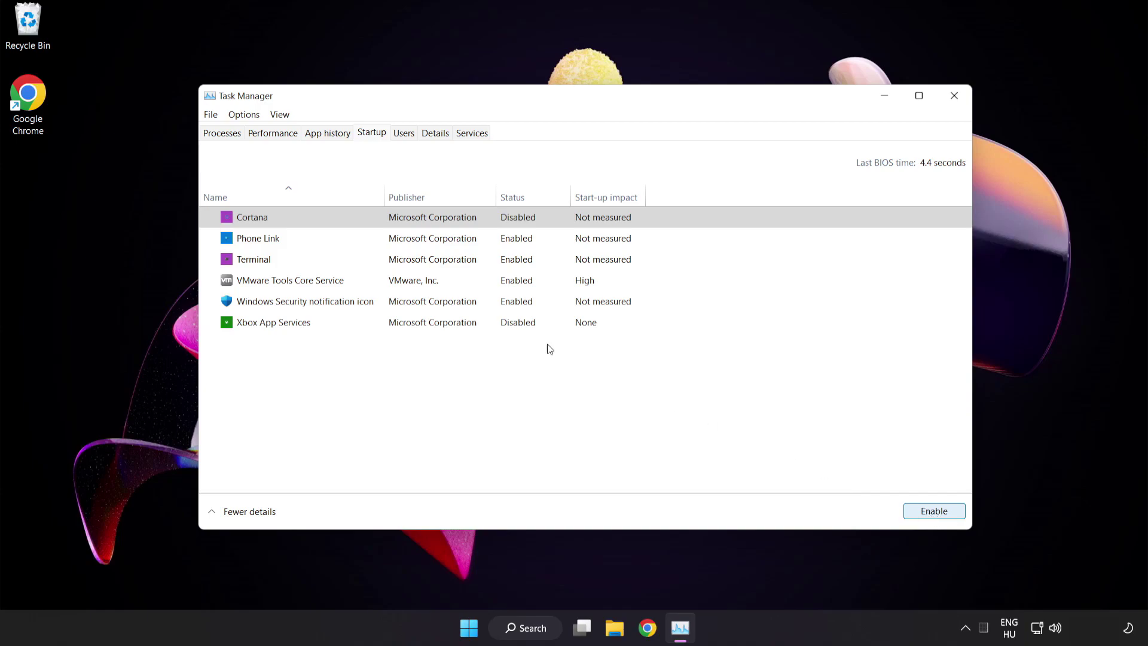
pyautogui.click(354, 238)
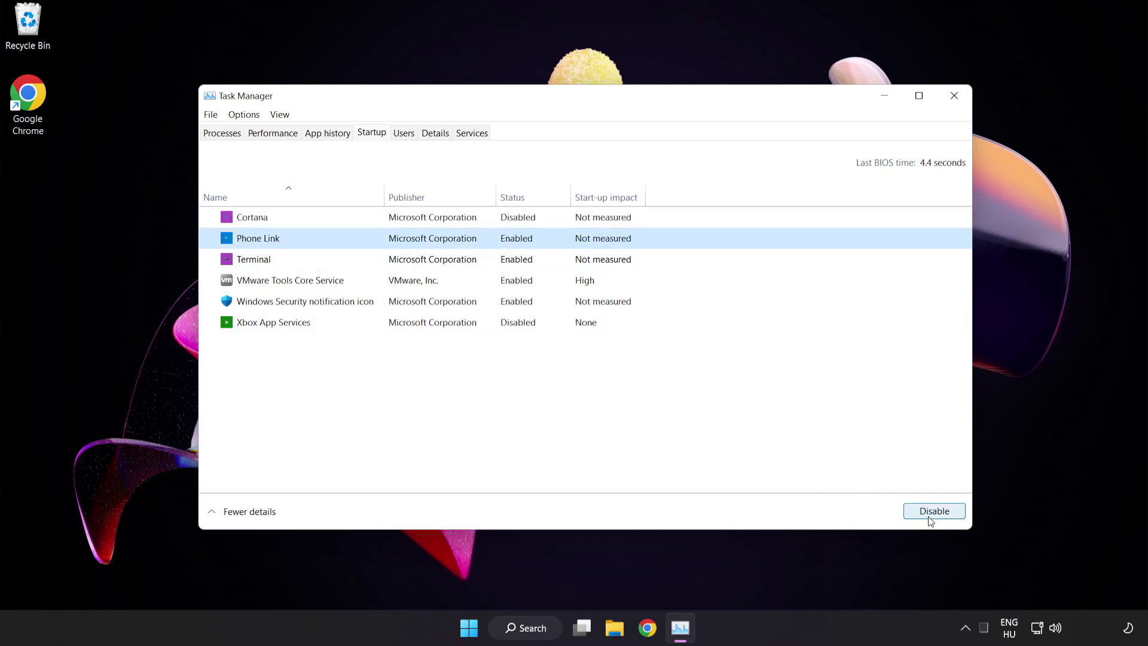
pyautogui.click(930, 518)
pyautogui.click(364, 260)
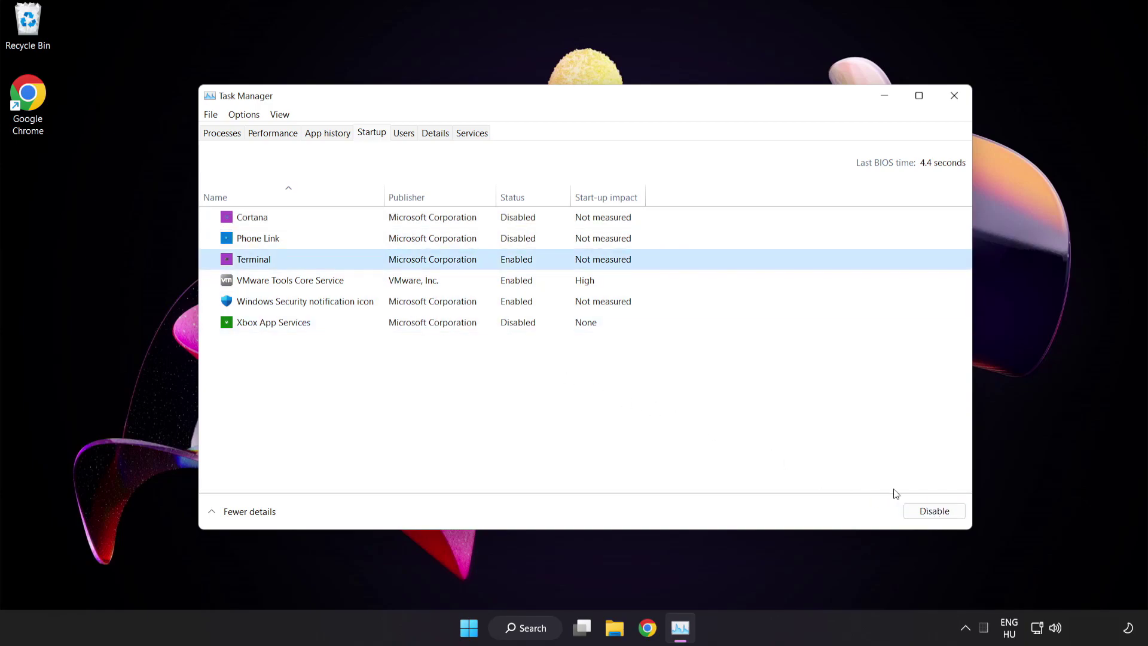
pyautogui.click(933, 512)
pyautogui.click(413, 303)
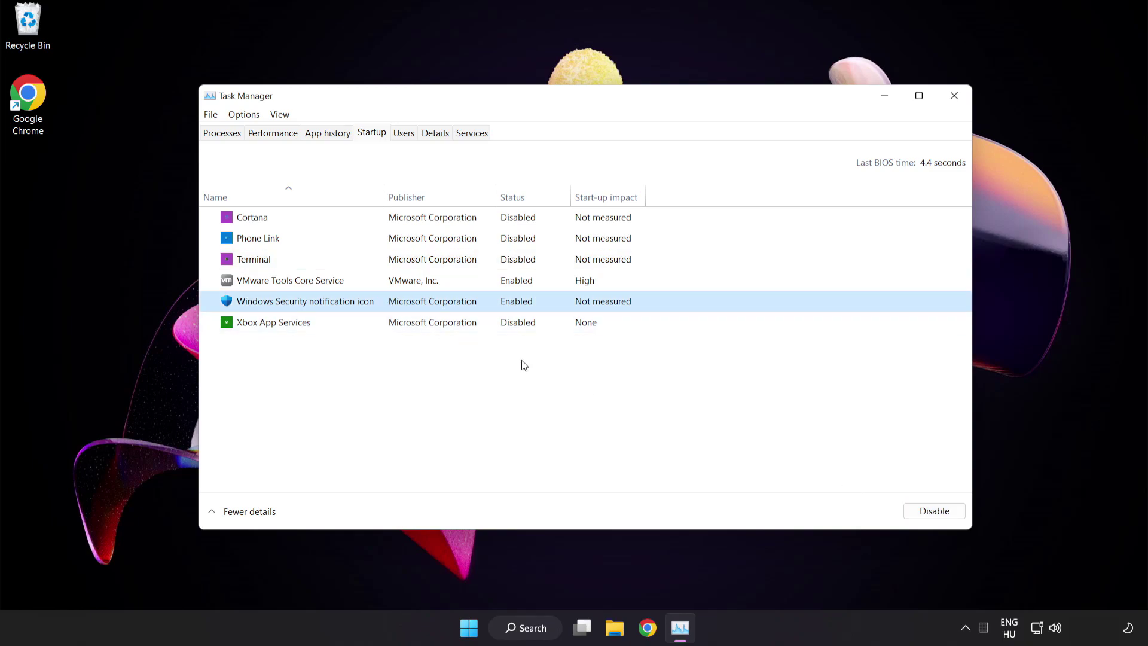
pyautogui.click(930, 512)
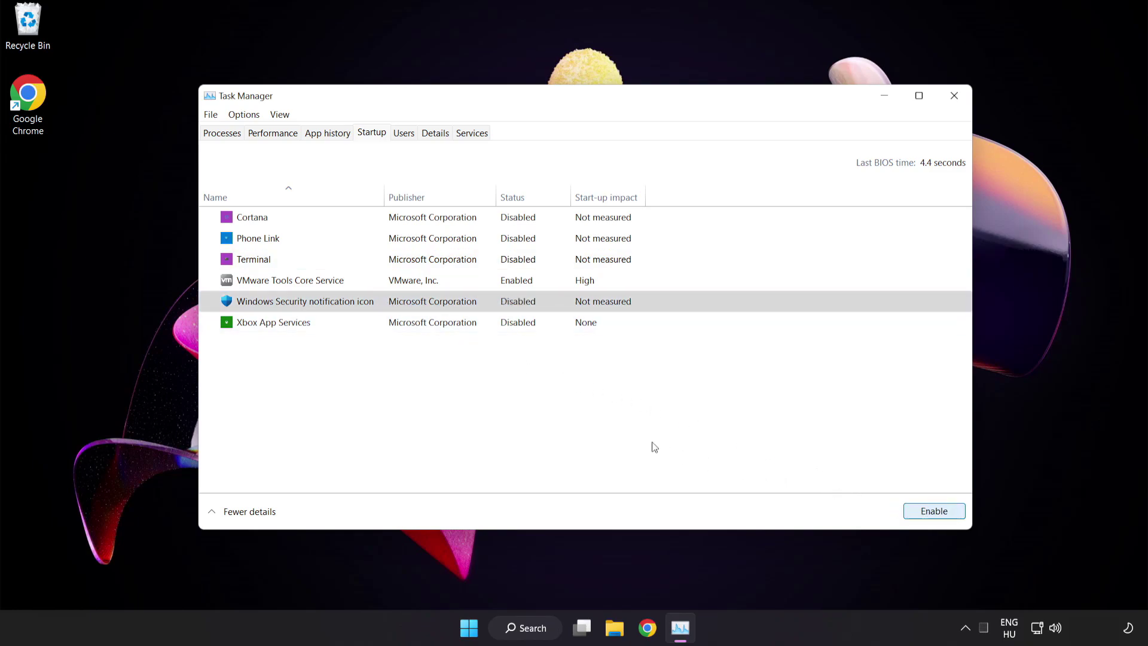
# Step: Close Task Manager and launch Command Prompt as administrator from a 'cmd' search
pyautogui.click(953, 97)
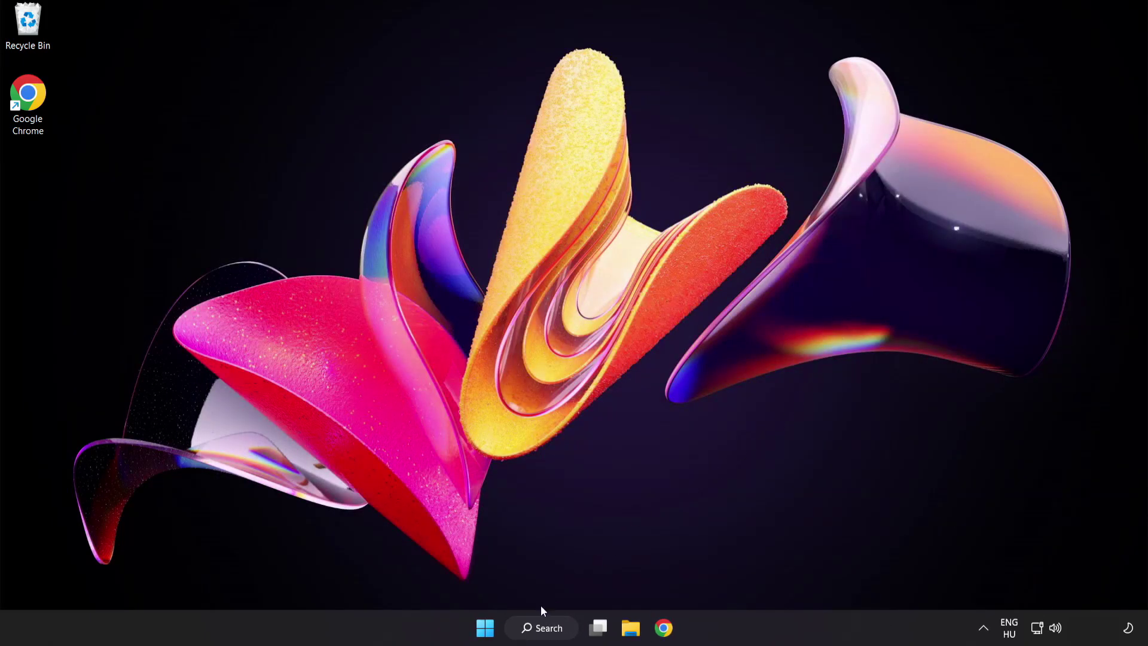
pyautogui.click(546, 628)
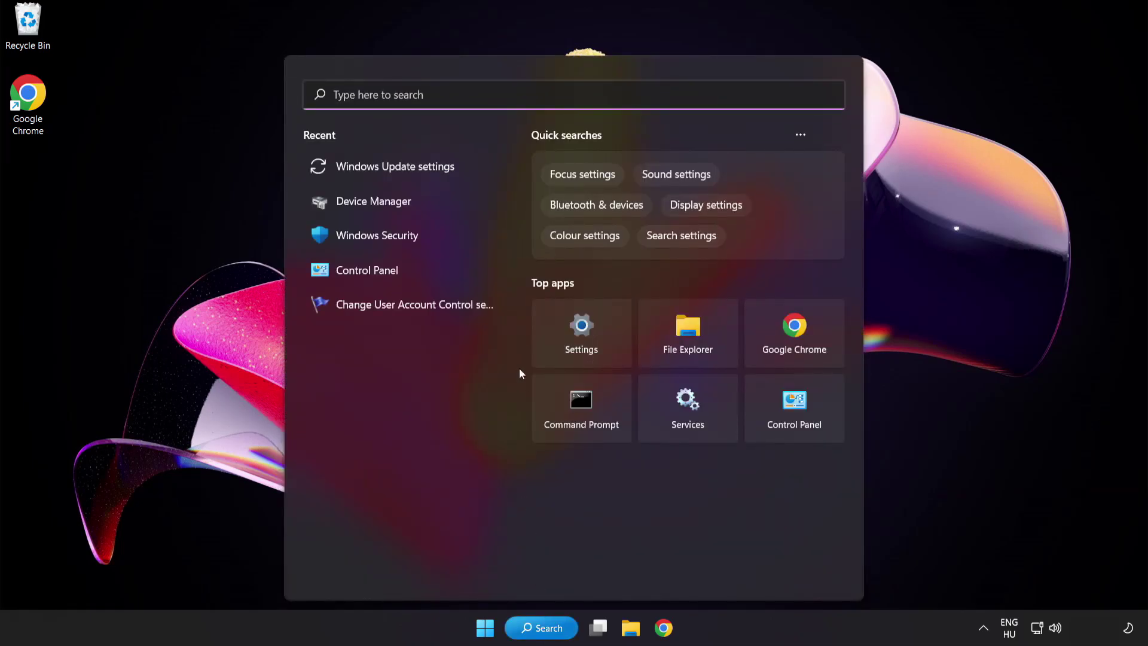
pyautogui.write('cm')
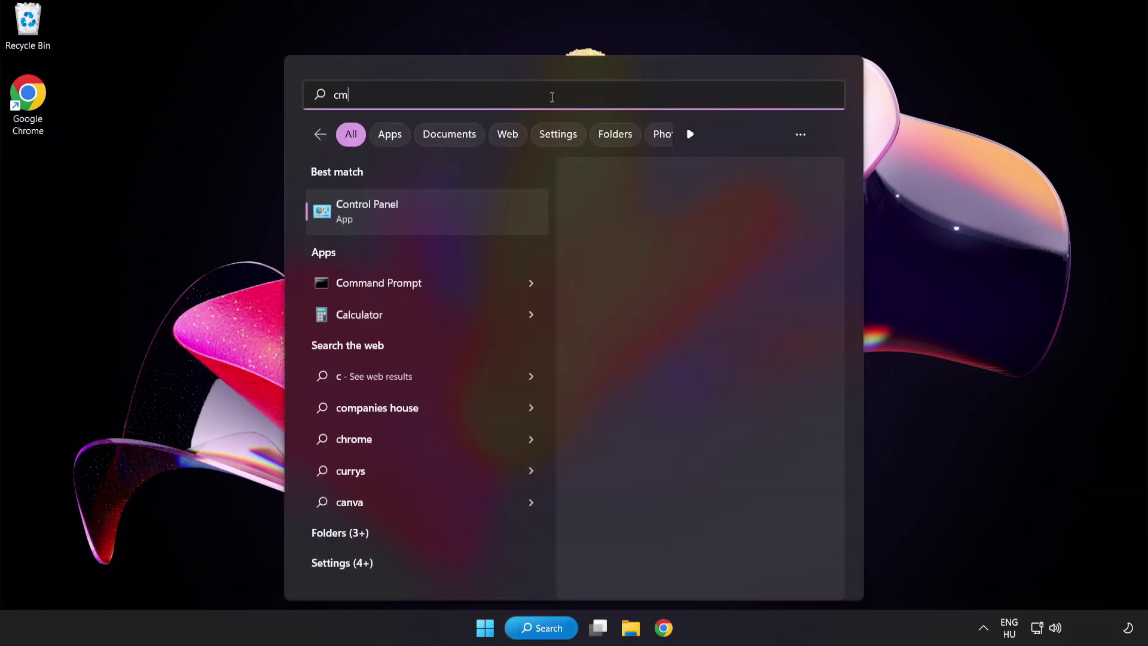
pyautogui.write('d')
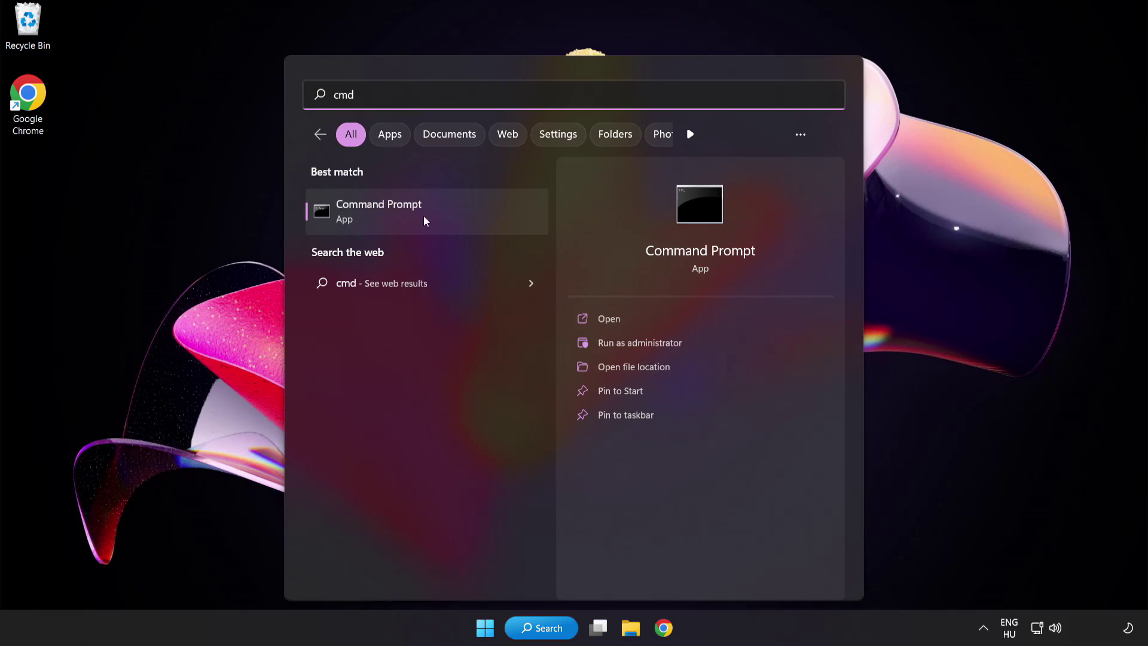
pyautogui.rightClick(430, 220)
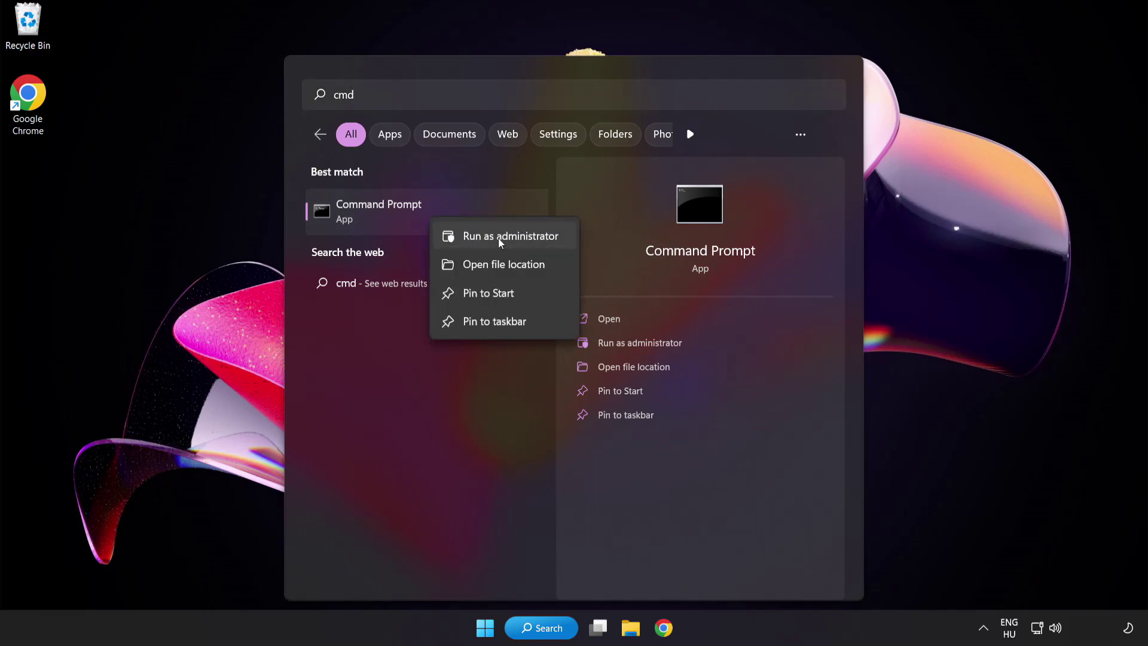
pyautogui.click(485, 239)
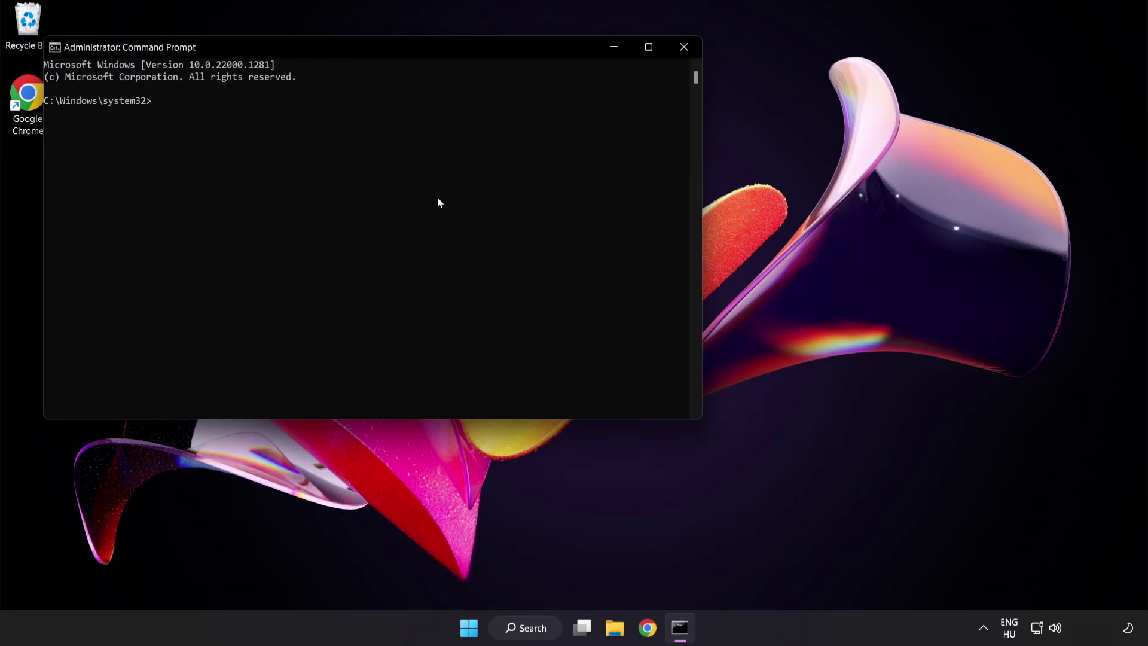
# Step: Run sfc /scannow, then close Command Prompt once it reports no integrity violations
pyautogui.moveTo(326, 45); pyautogui.dragTo(498, 110)
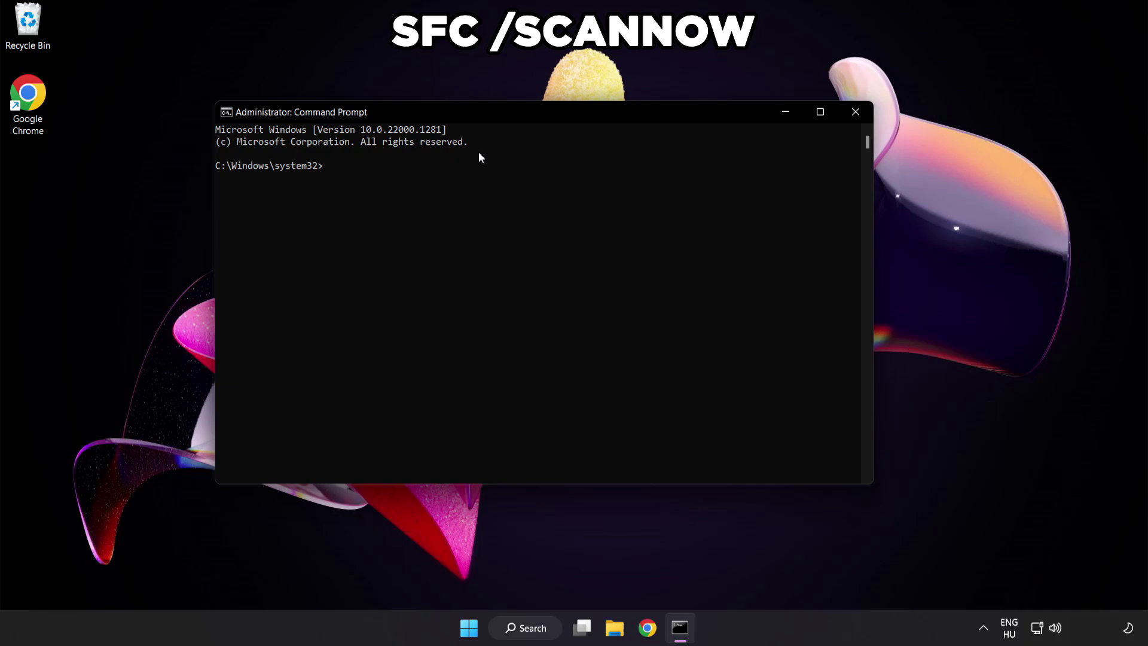
pyautogui.write('sfc /')
pyautogui.write('scannow')
pyautogui.press('Return')
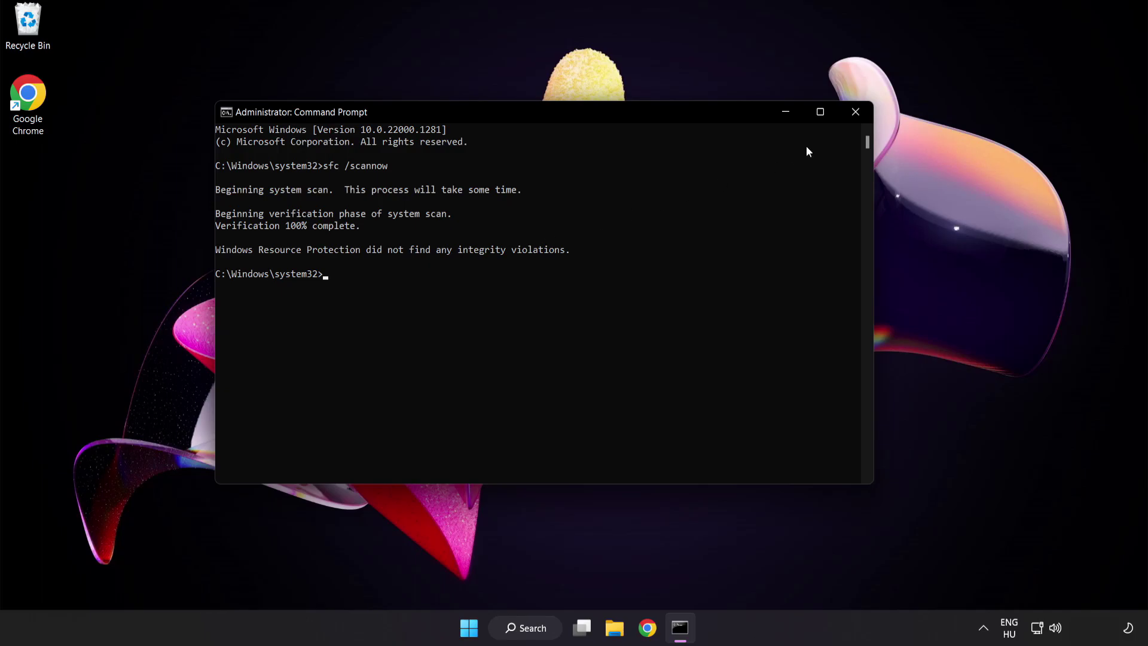
pyautogui.click(853, 113)
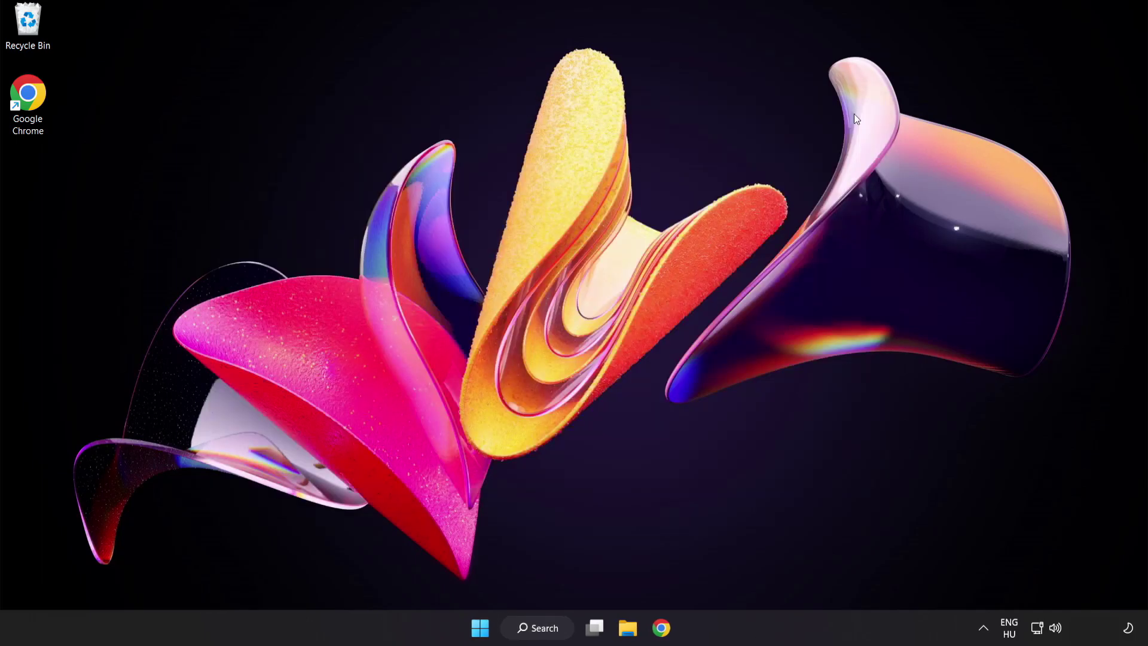
# Step: Launch Windows Security by searching 'security' and choosing the Best match
pyautogui.click(485, 628)
pyautogui.click(761, 577)
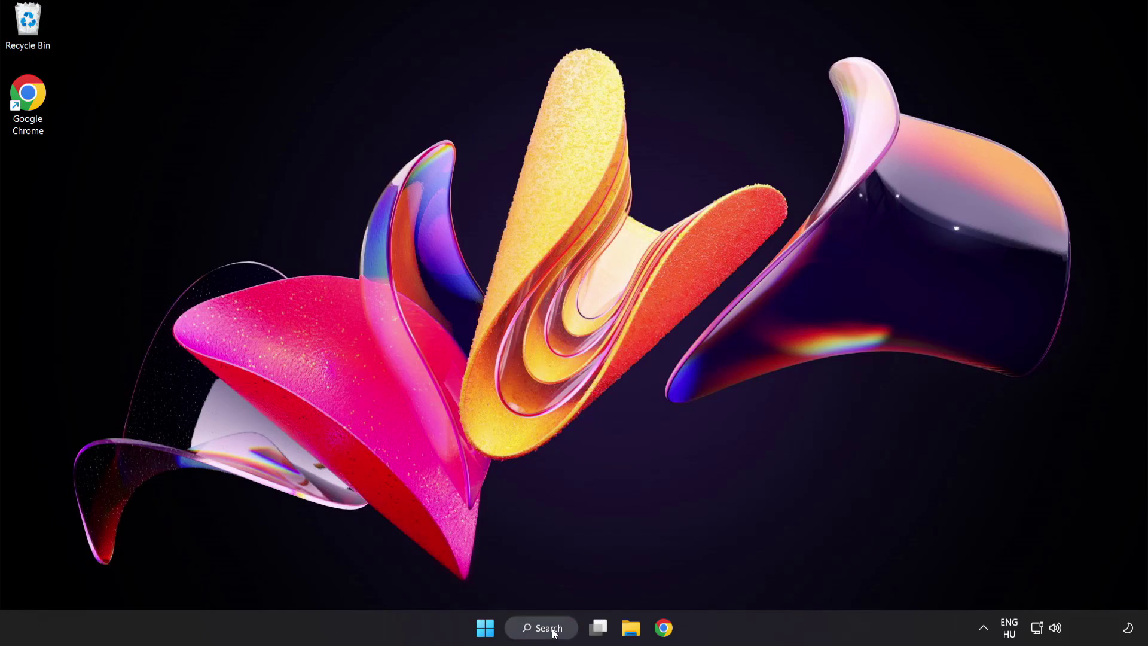
pyautogui.click(554, 633)
pyautogui.write('se')
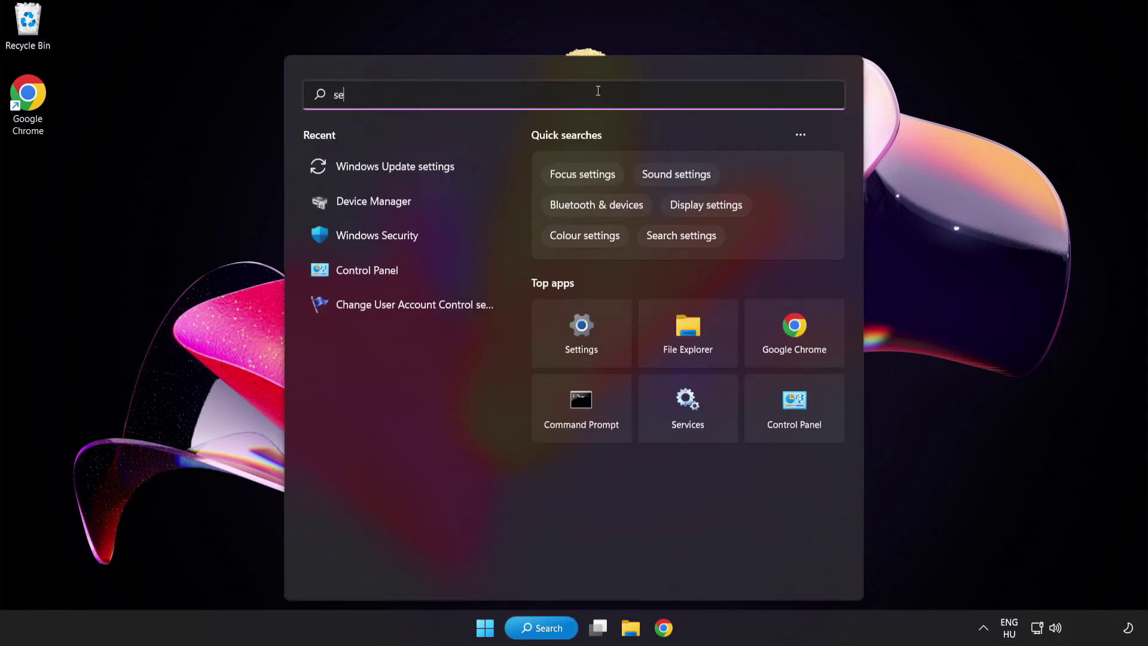
pyautogui.write('curity')
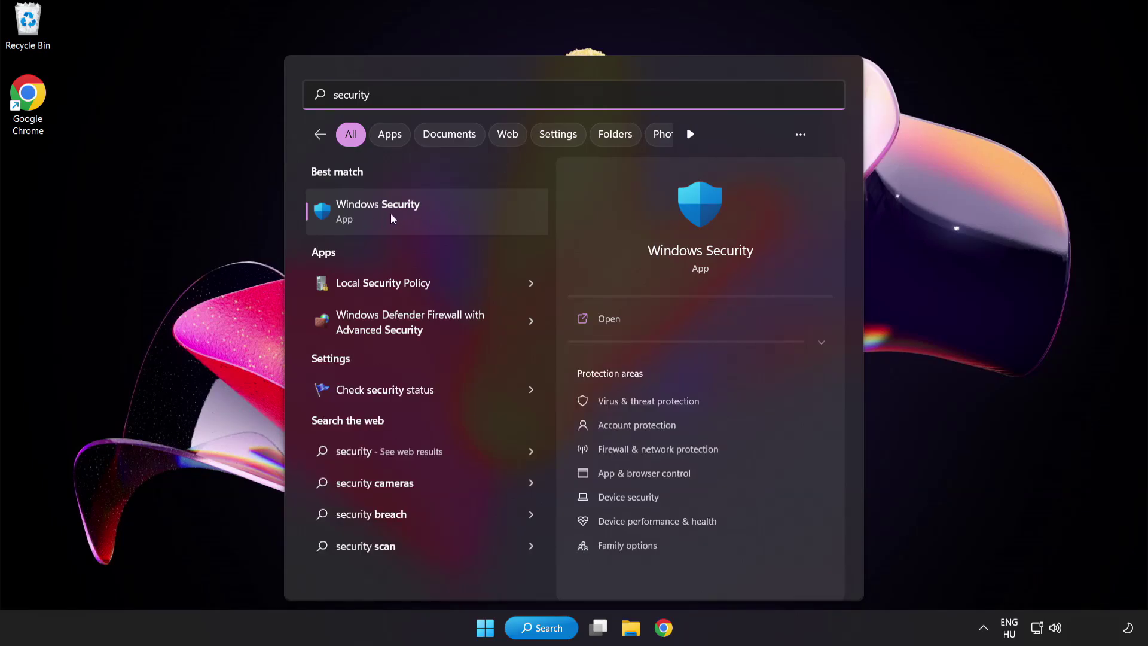
pyautogui.click(434, 214)
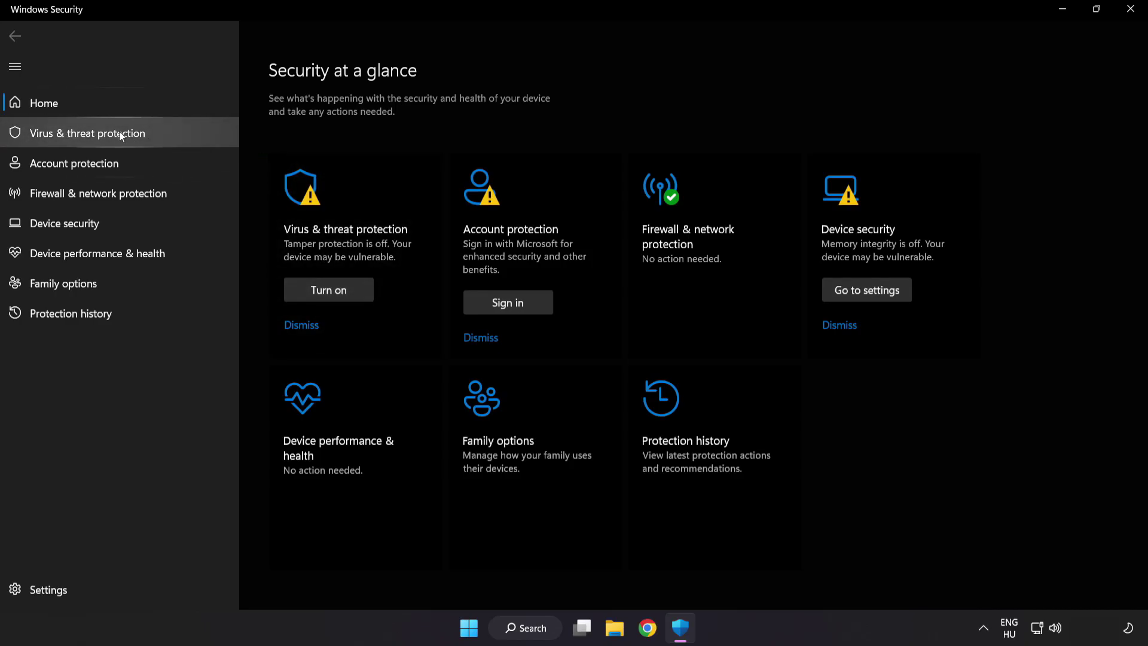
# Step: Open the Defender exclusions list via Virus & threat protection's Manage settings
pyautogui.click(174, 137)
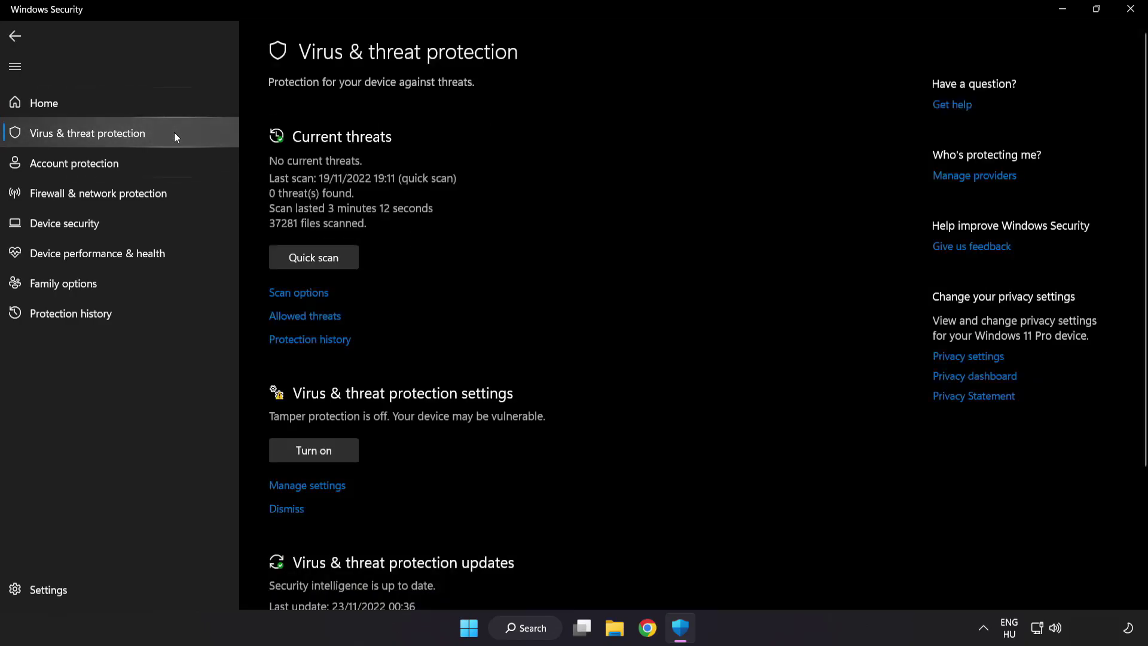
pyautogui.scroll(-3, 726, 175)
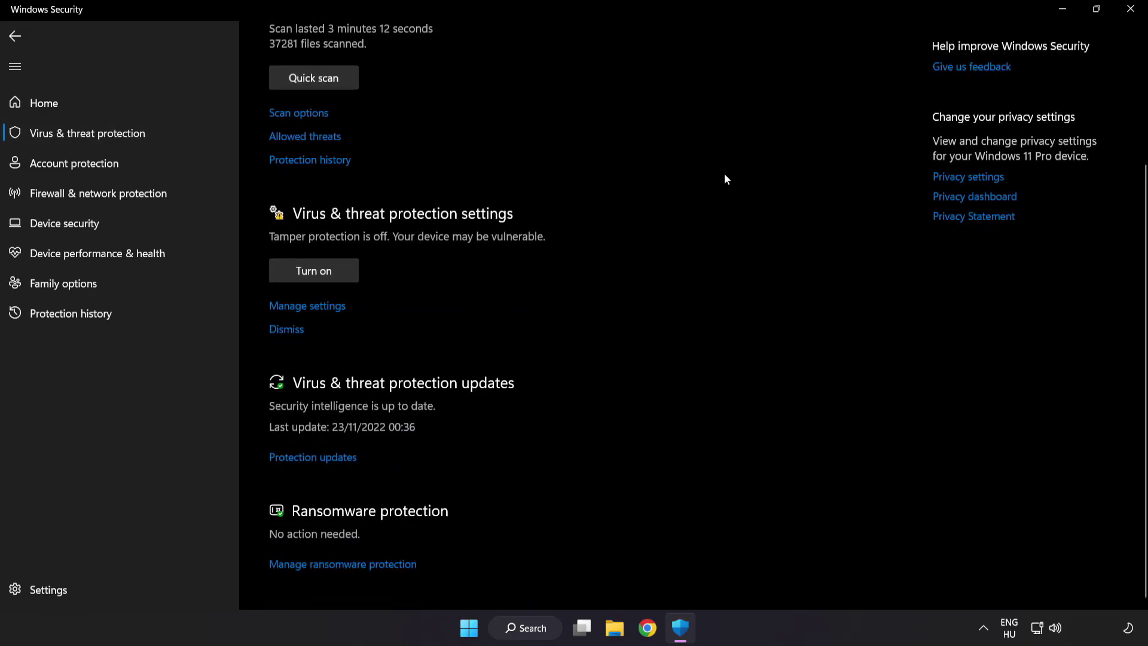
pyautogui.click(315, 307)
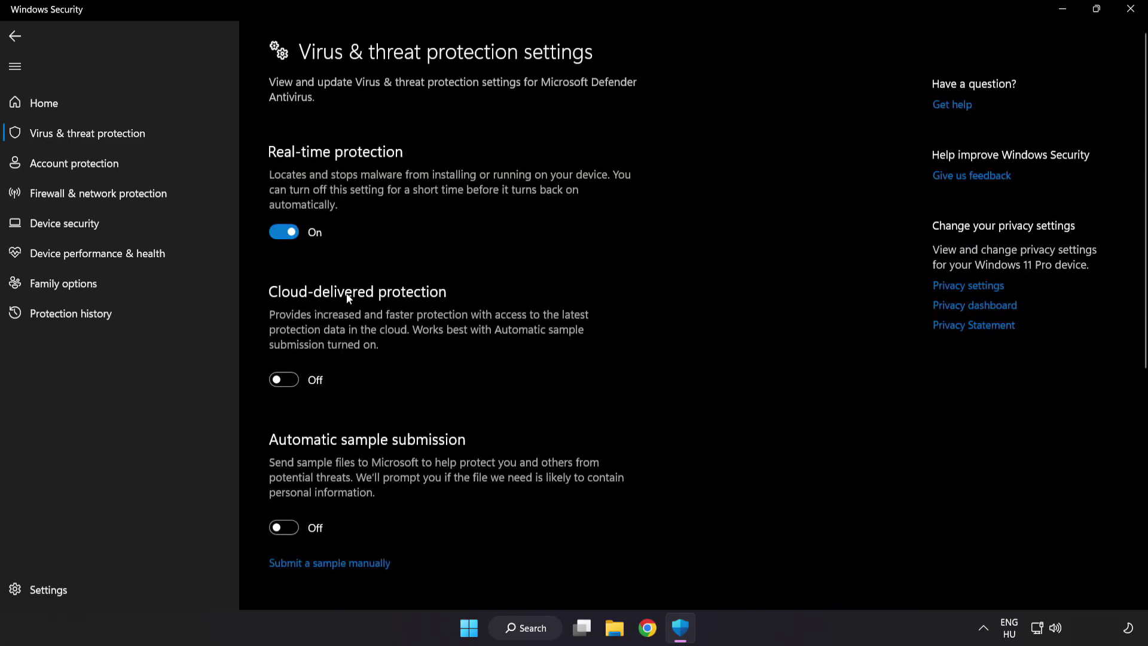
pyautogui.scroll(-3, 664, 309)
pyautogui.scroll(-3, 667, 311)
pyautogui.scroll(-1, 667, 317)
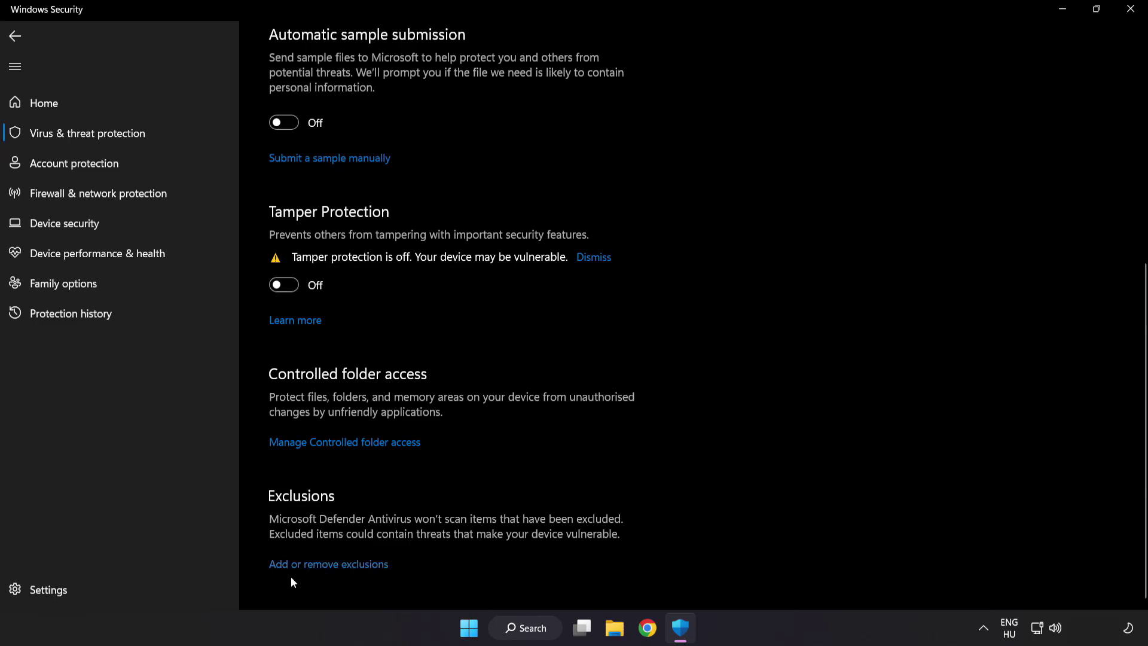
pyautogui.click(335, 566)
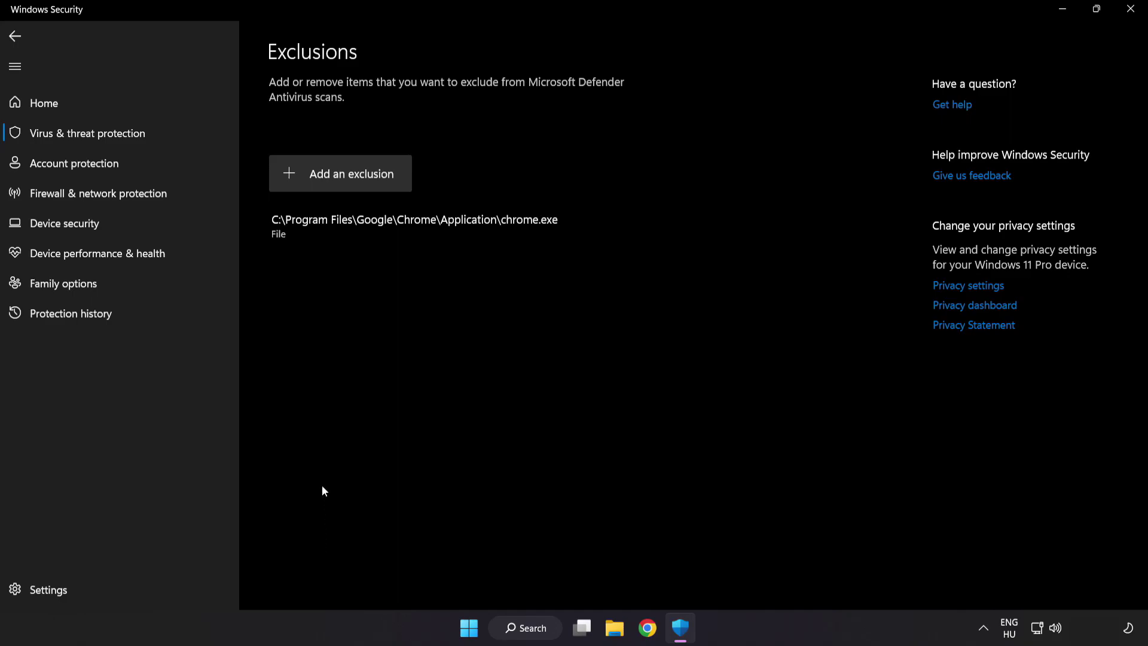
# Step: Bring up the Add an exclusion choices: File, Folder, File type, Process
pyautogui.click(342, 181)
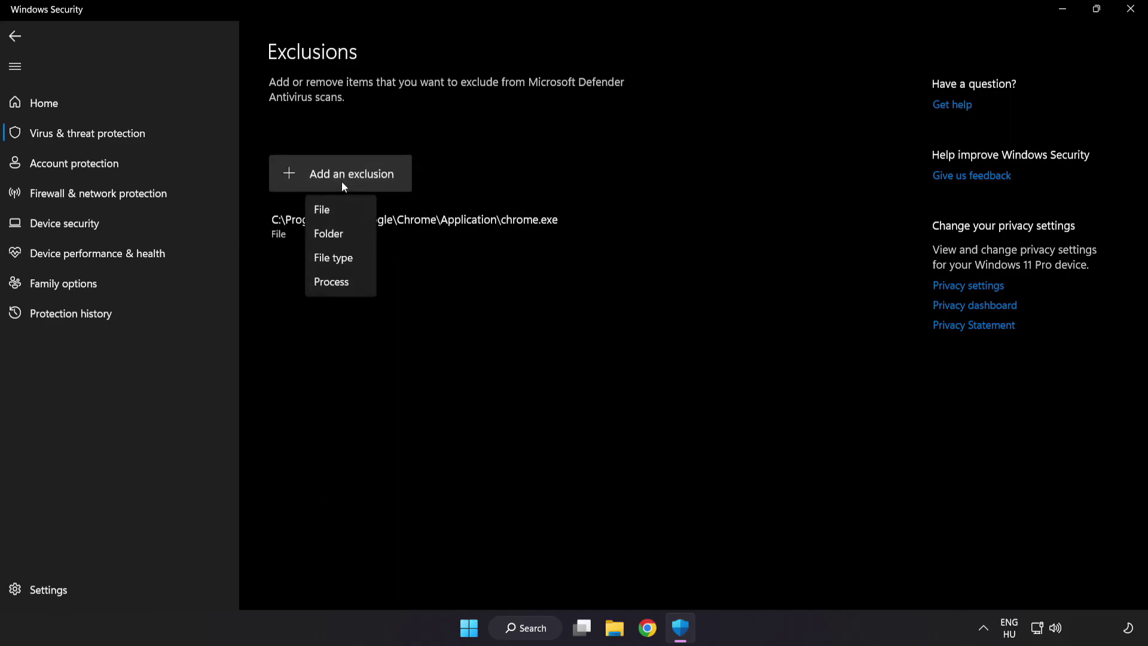
# Step: Submit the shortcut in C:\Program Files (x86)\NOT WORKING APP as a file exclusion
pyautogui.click(334, 213)
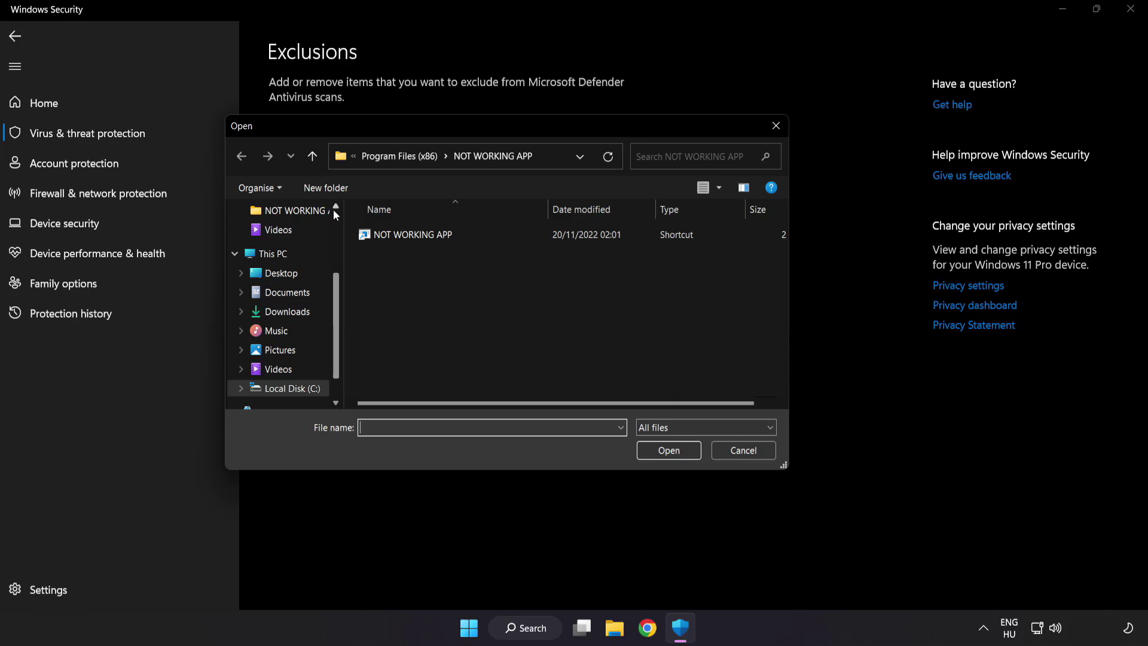
pyautogui.click(368, 158)
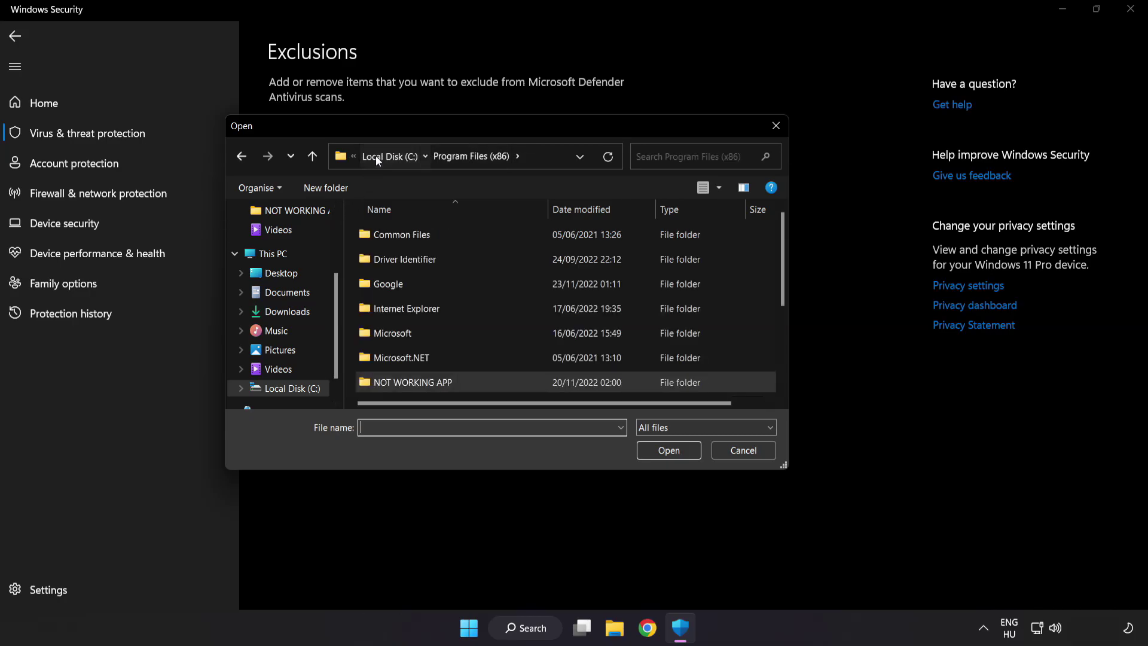
pyautogui.click(375, 155)
pyautogui.click(379, 155)
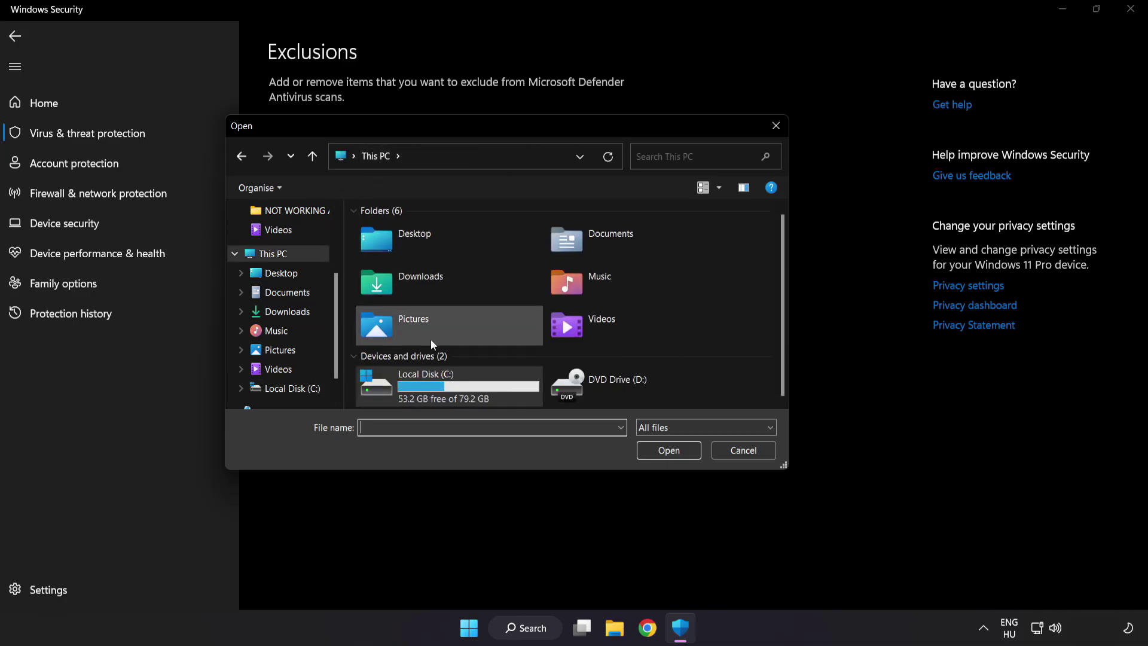
pyautogui.doubleClick(428, 392)
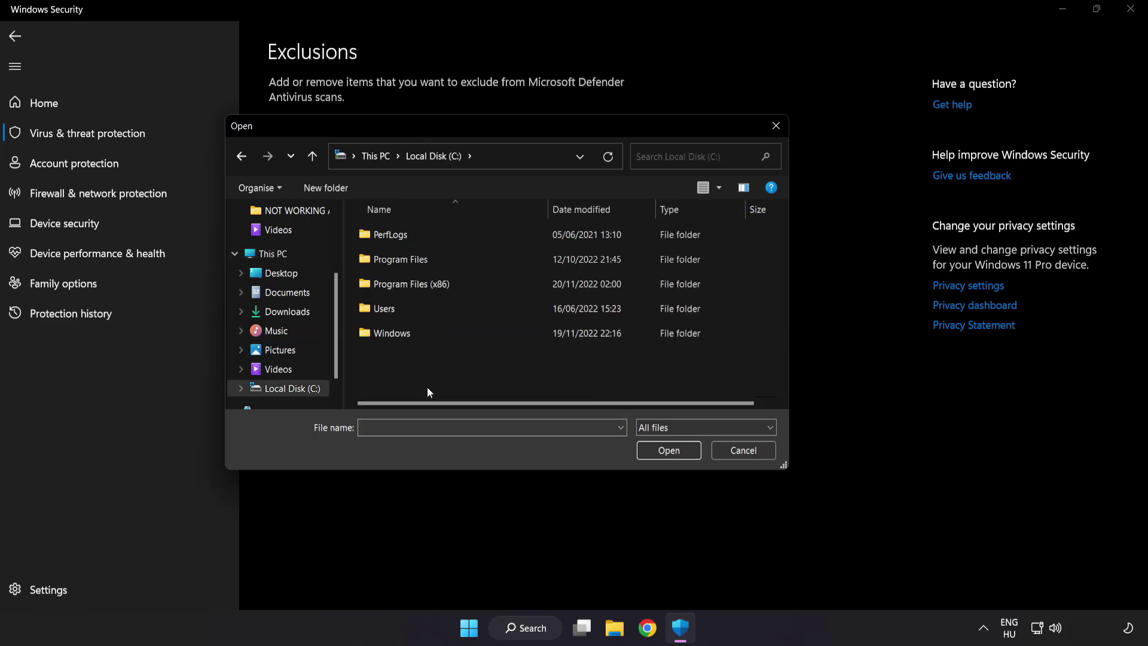
pyautogui.doubleClick(442, 278)
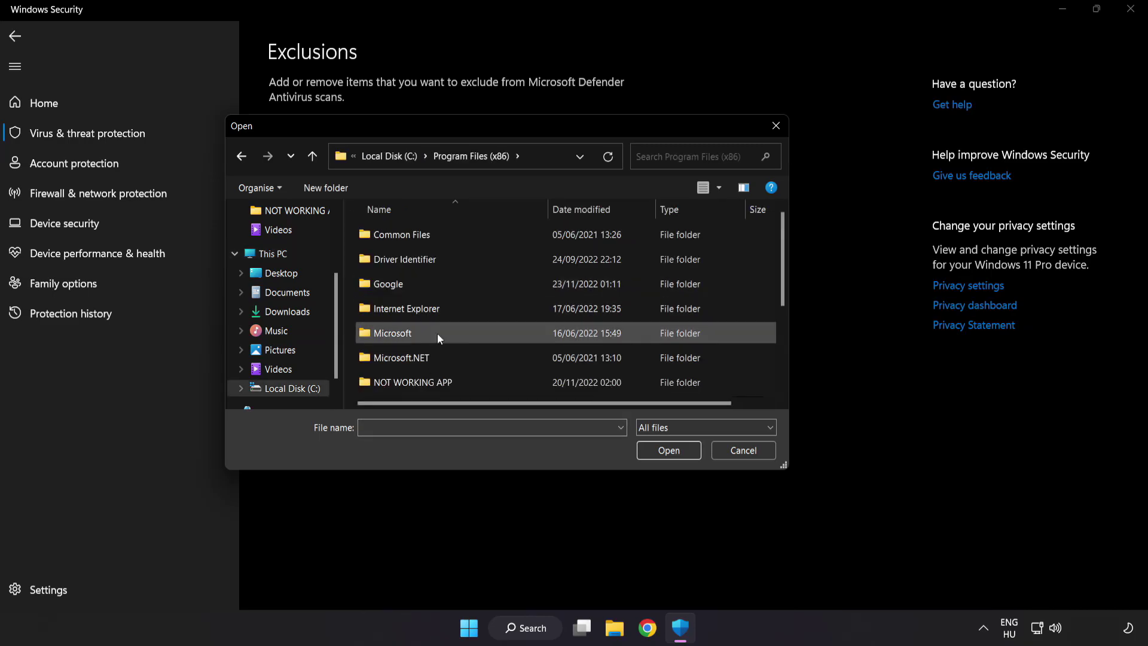
pyautogui.scroll(-1, 423, 393)
pyautogui.click(410, 312)
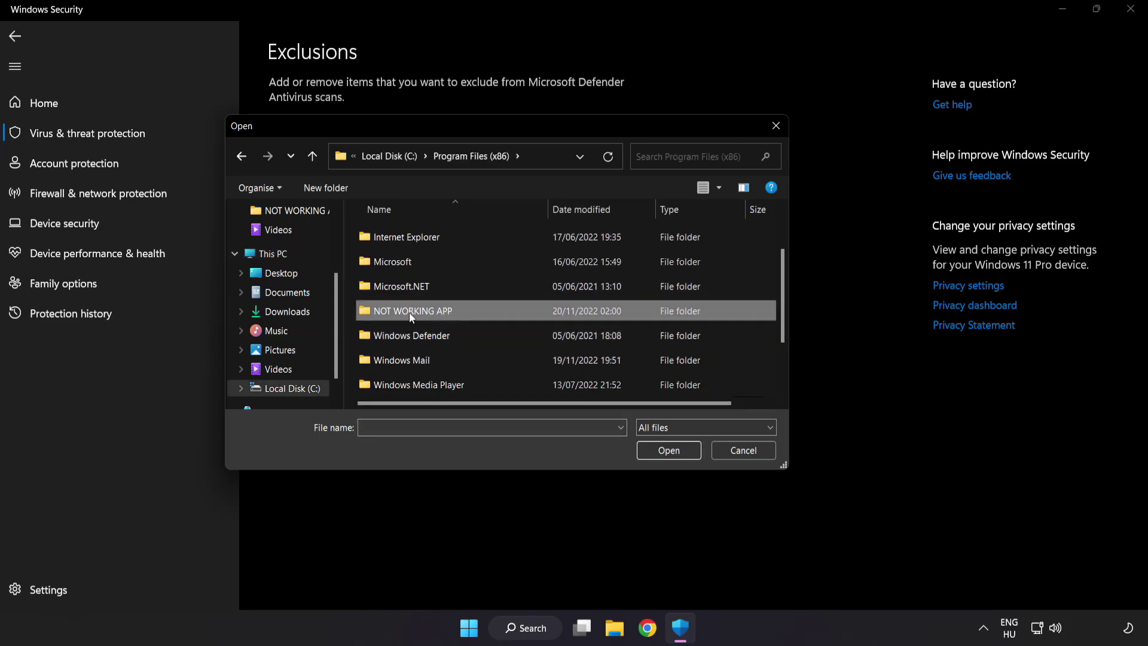
pyautogui.doubleClick(456, 311)
pyautogui.click(422, 241)
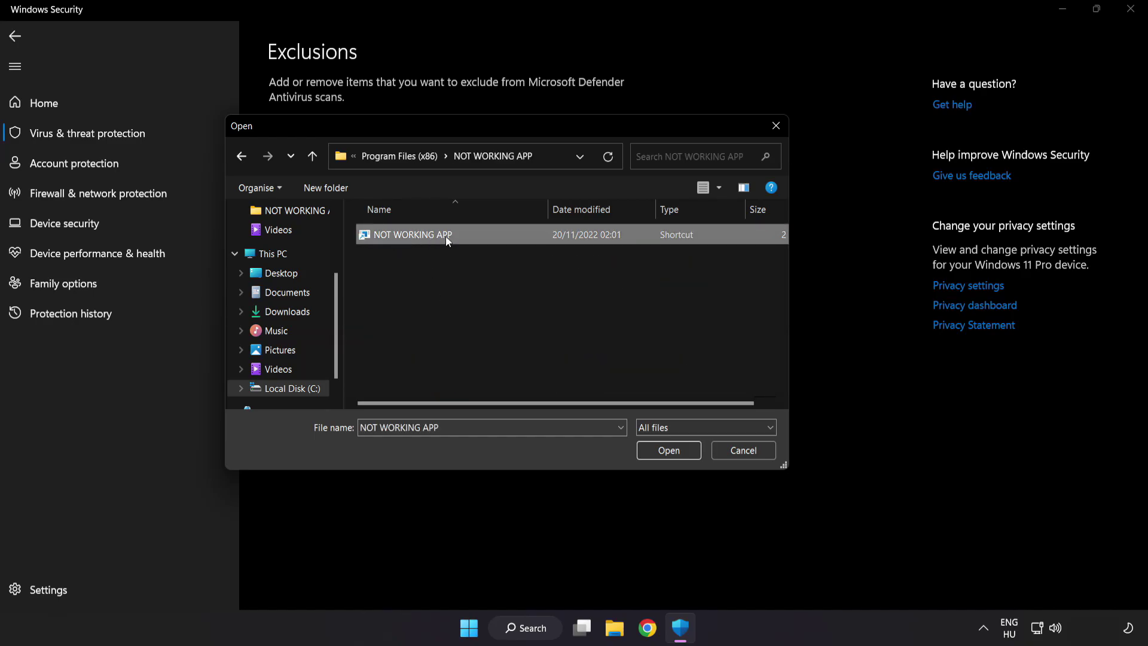
pyautogui.click(670, 458)
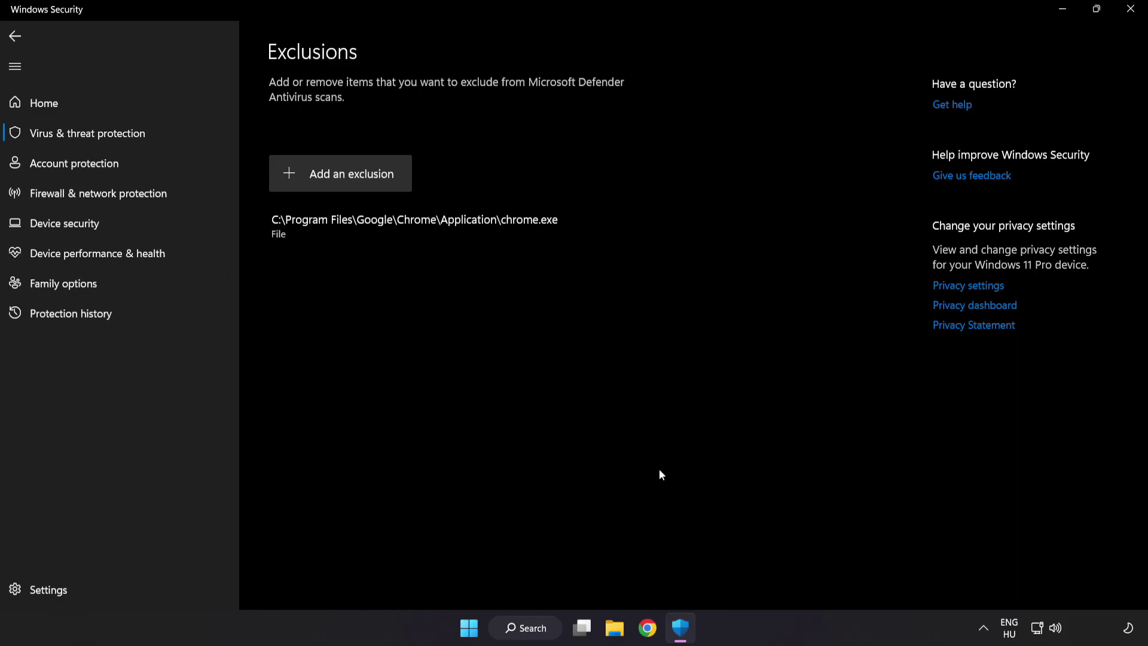
# Step: Close Windows Security and show the Start menu's Sleep, Shut down and Restart options
pyautogui.click(1126, 18)
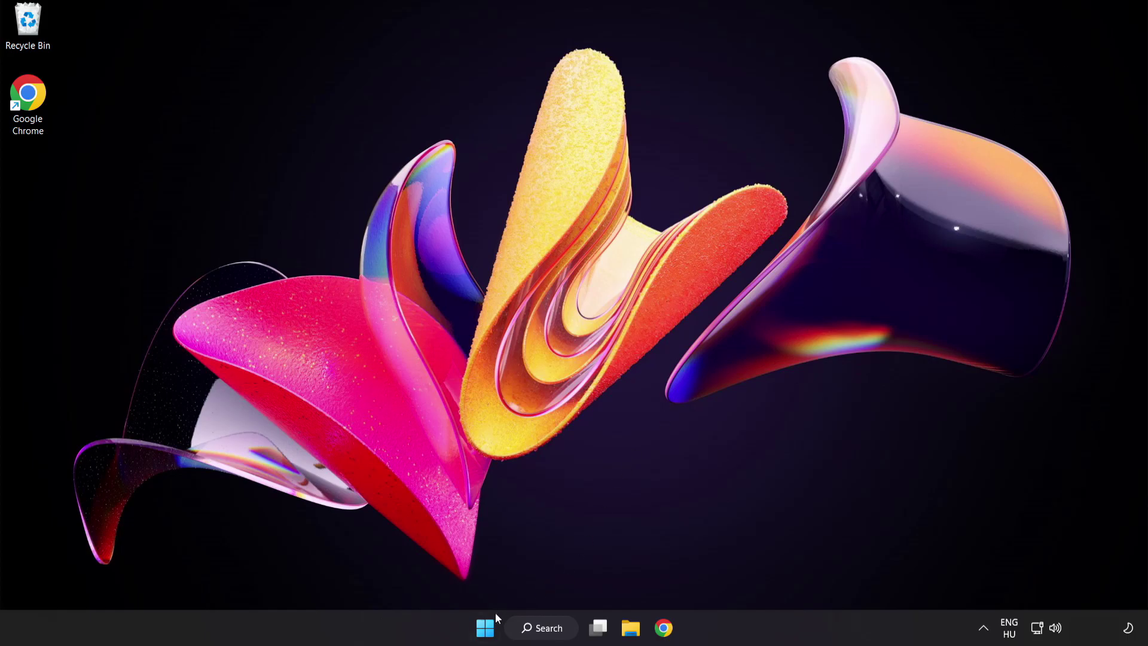
pyautogui.click(485, 627)
pyautogui.click(759, 577)
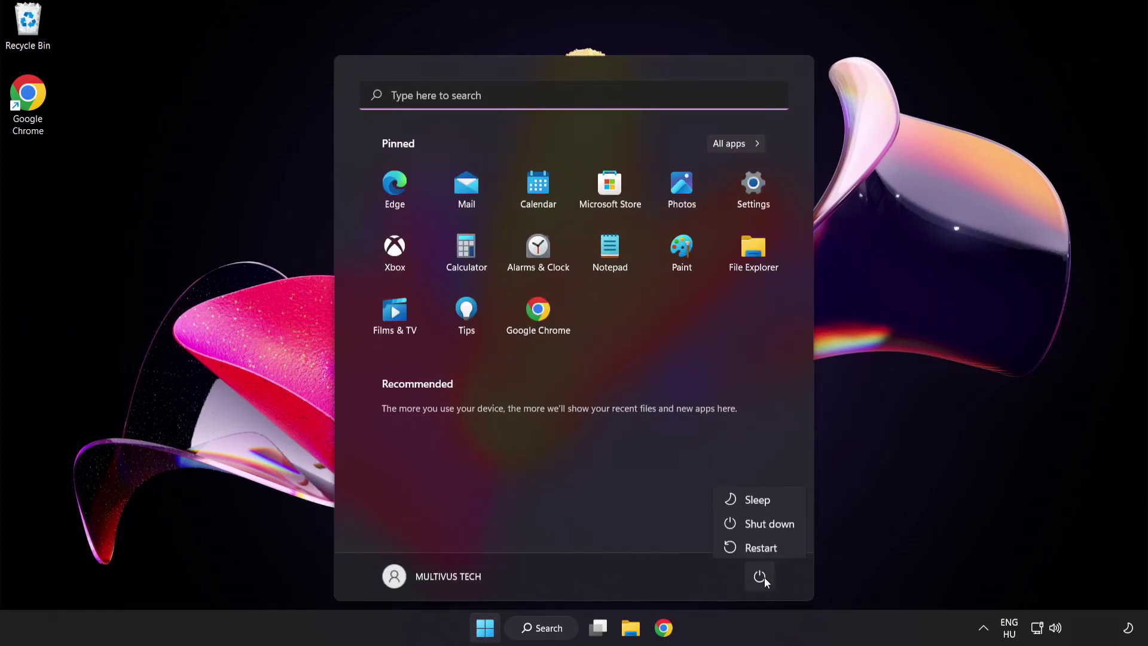